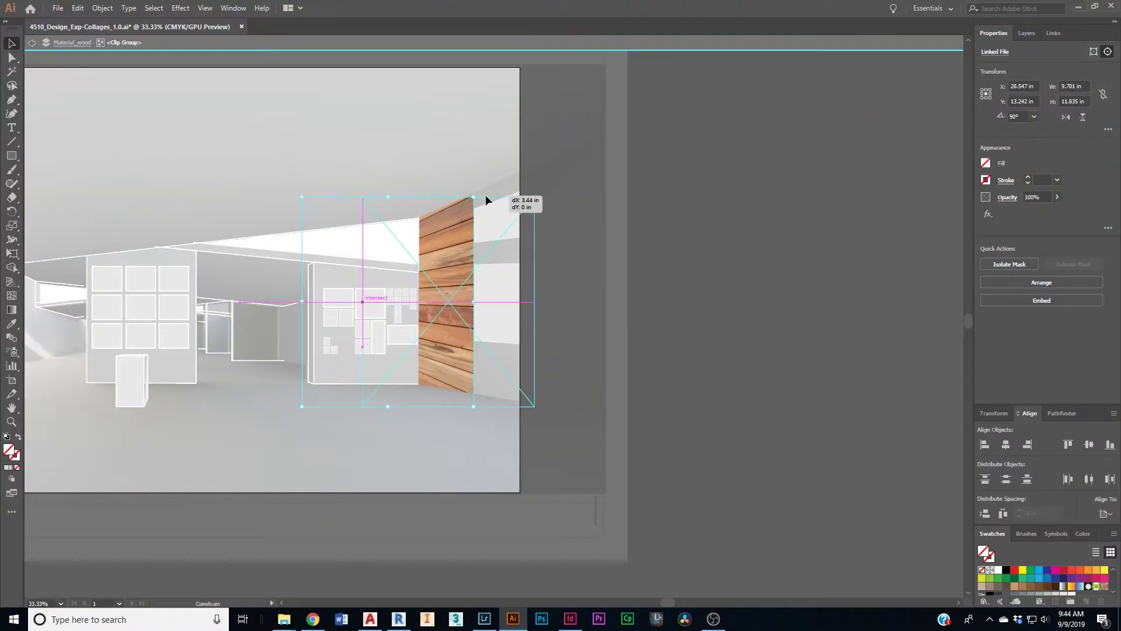
- Shift the wood-panel image on the collage artboard, deselect it, and zoom out to the whole artboard
left_click_drag(486, 195, 461, 195)
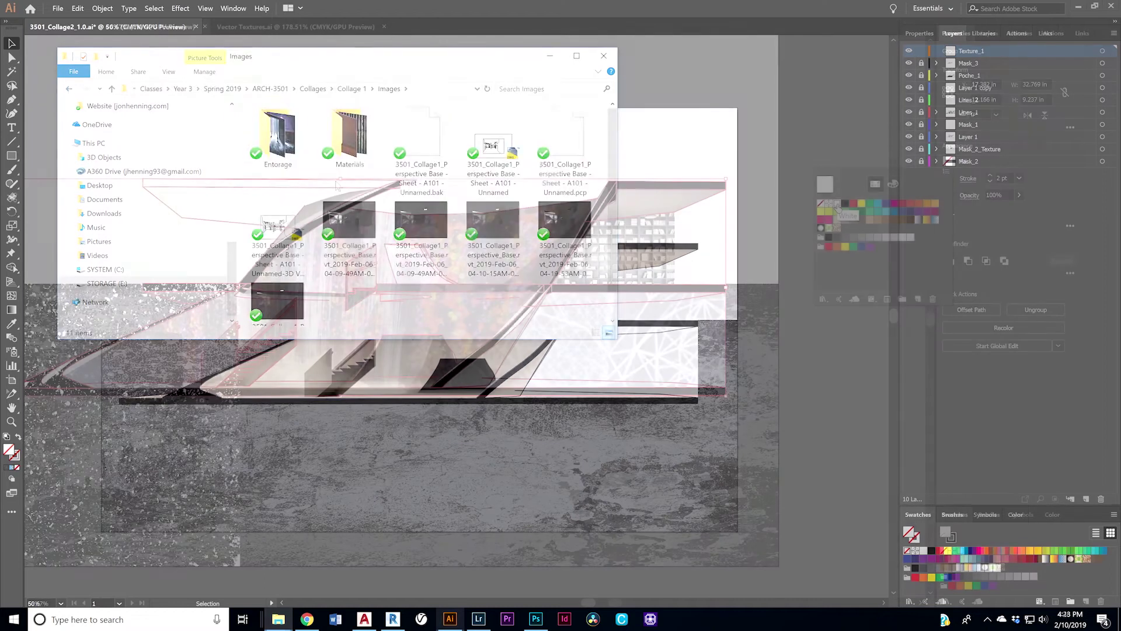
left_click(593, 99)
key("ctrl+minus")
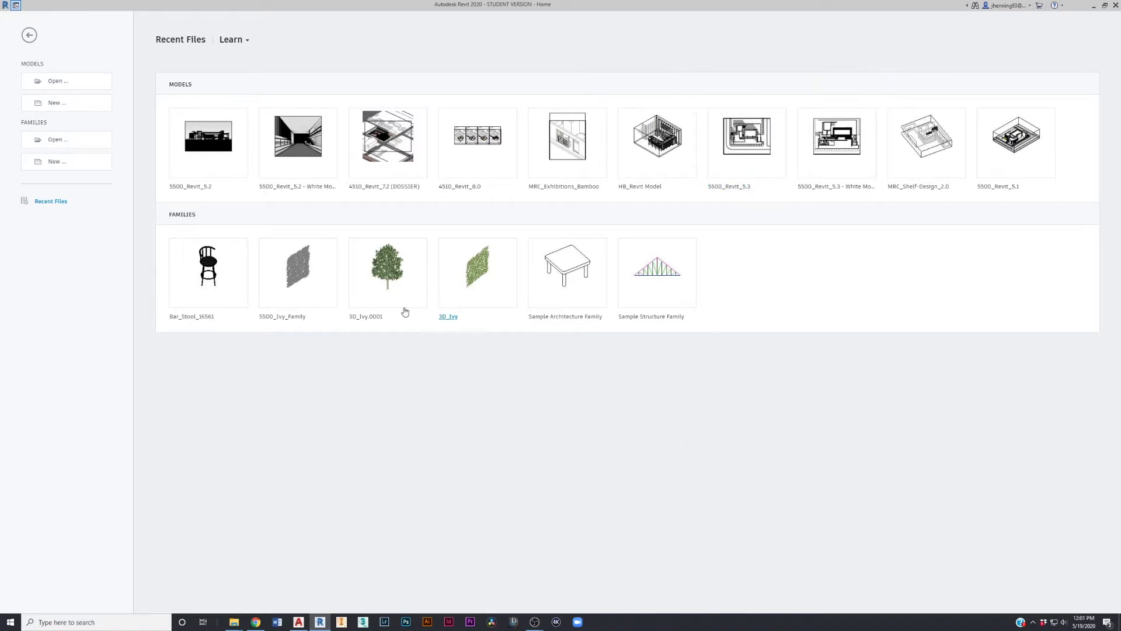
- Open 5500_Revit_5.2 White Model and open the Int-9, Int-8, Int-7 and Int-4_Yoga perspectives
left_click(303, 191)
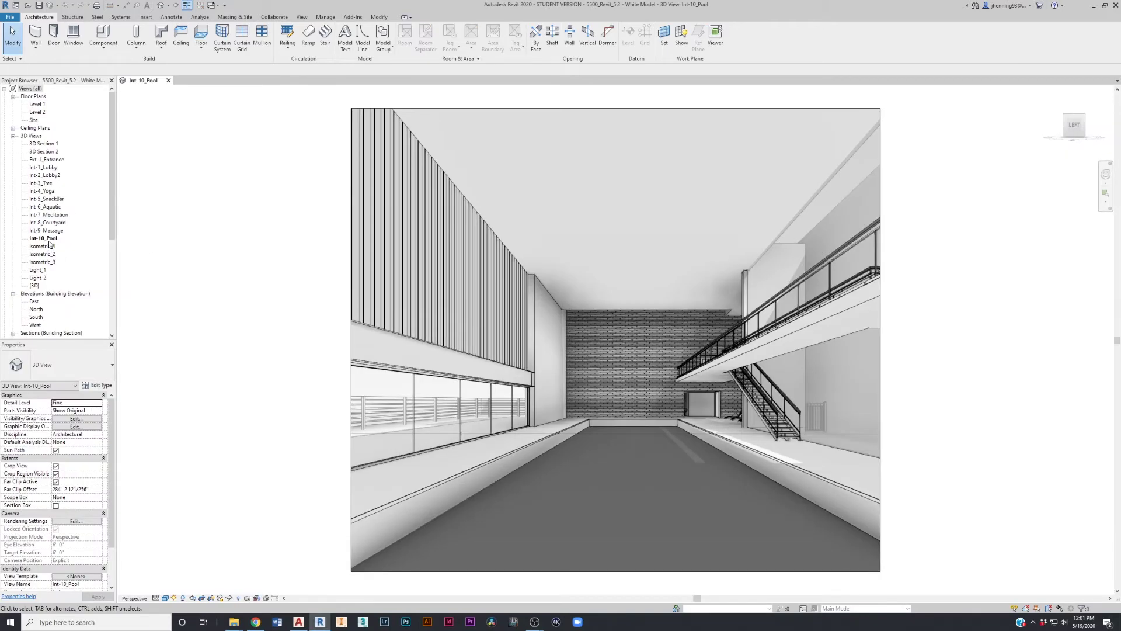
double_click(51, 231)
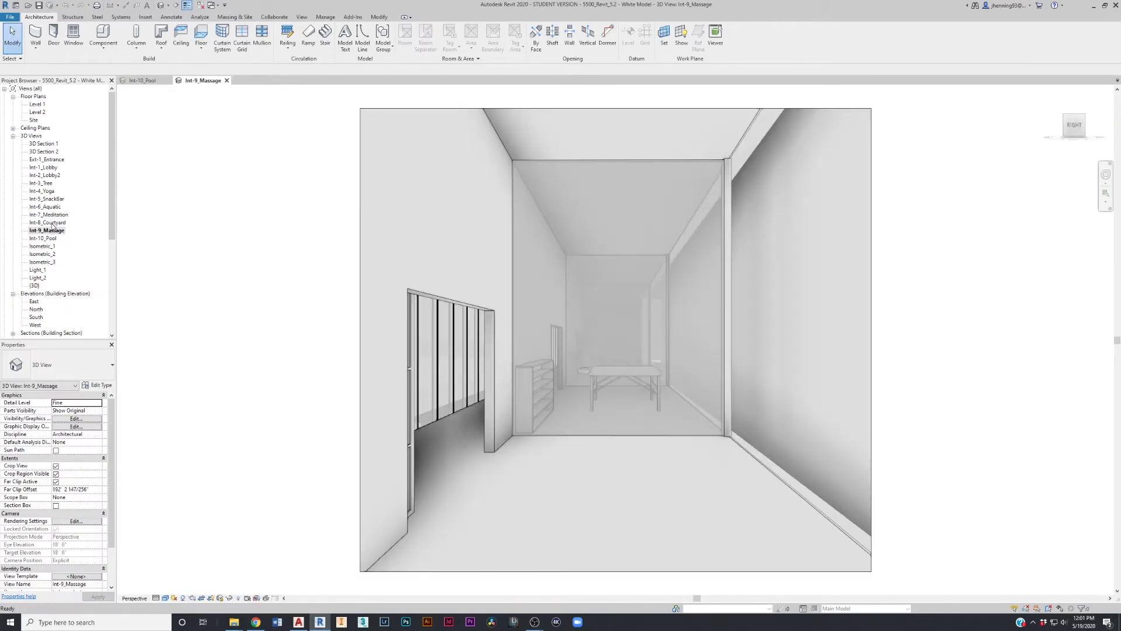
double_click(52, 223)
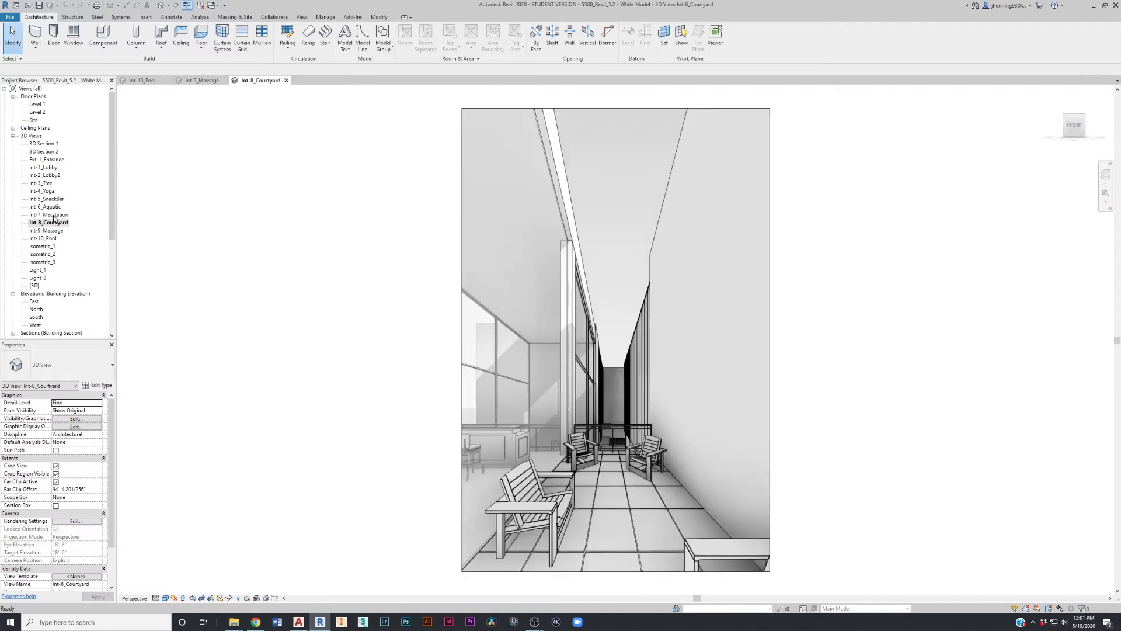
double_click(53, 215)
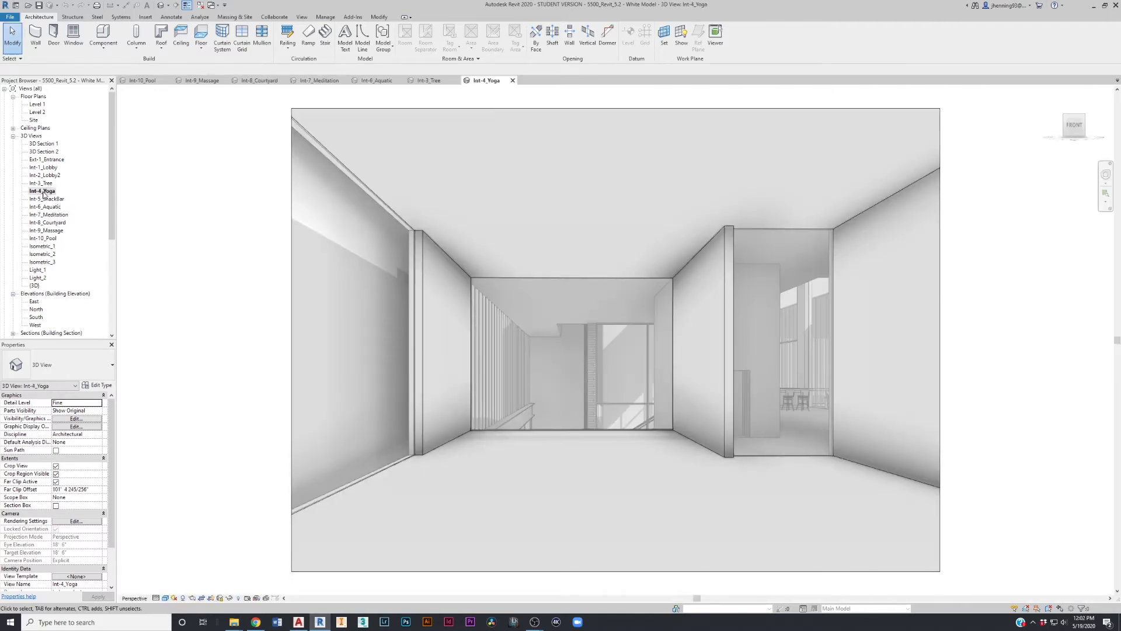
left_click(44, 192)
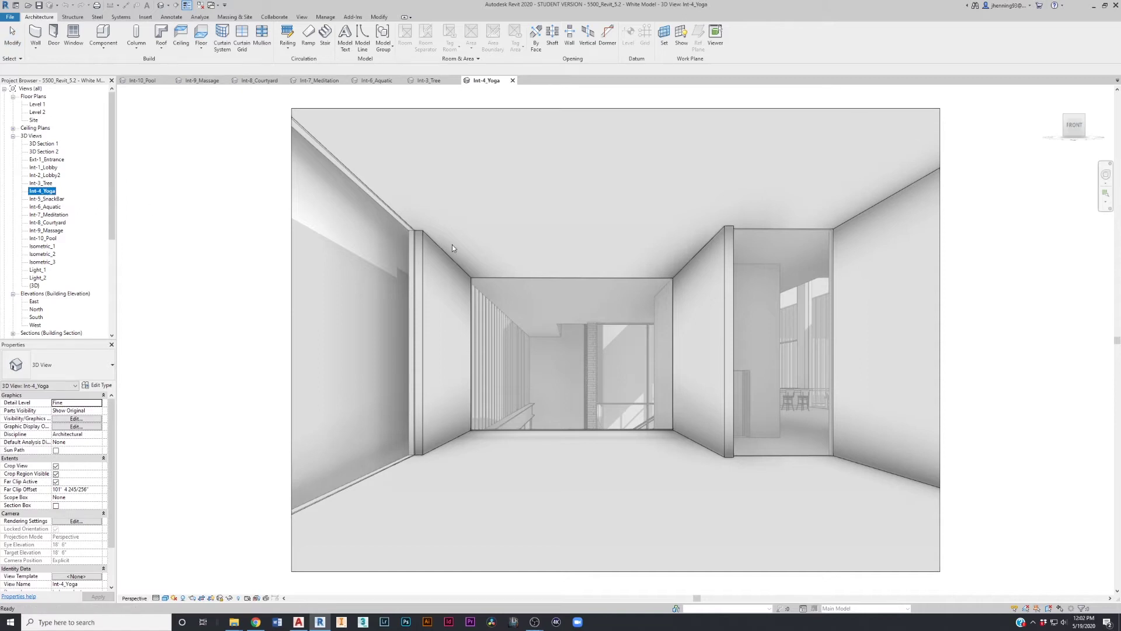
scroll(35, 209, "down", 5)
- Create a new sheet with no titleblock
left_click(32, 207)
right_click(35, 208)
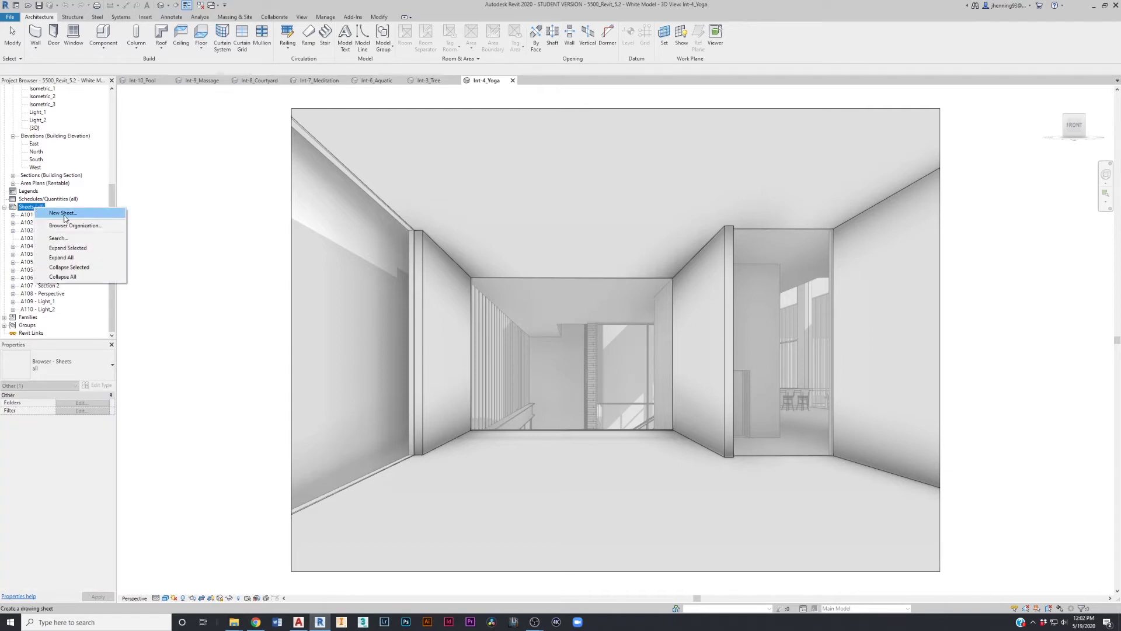
left_click(65, 214)
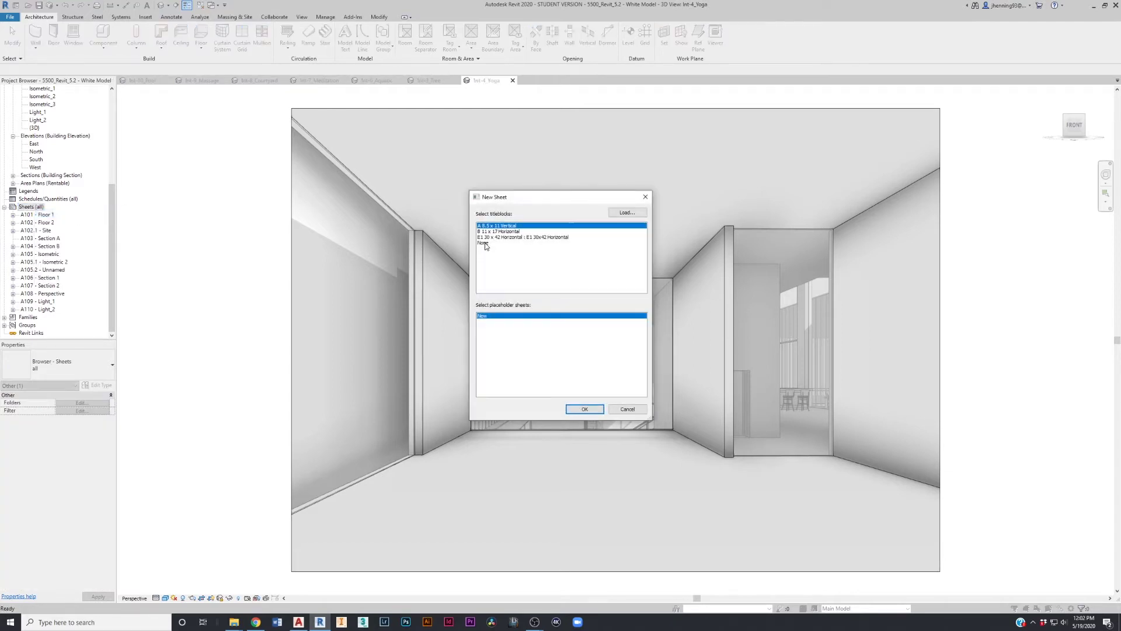
left_click(485, 244)
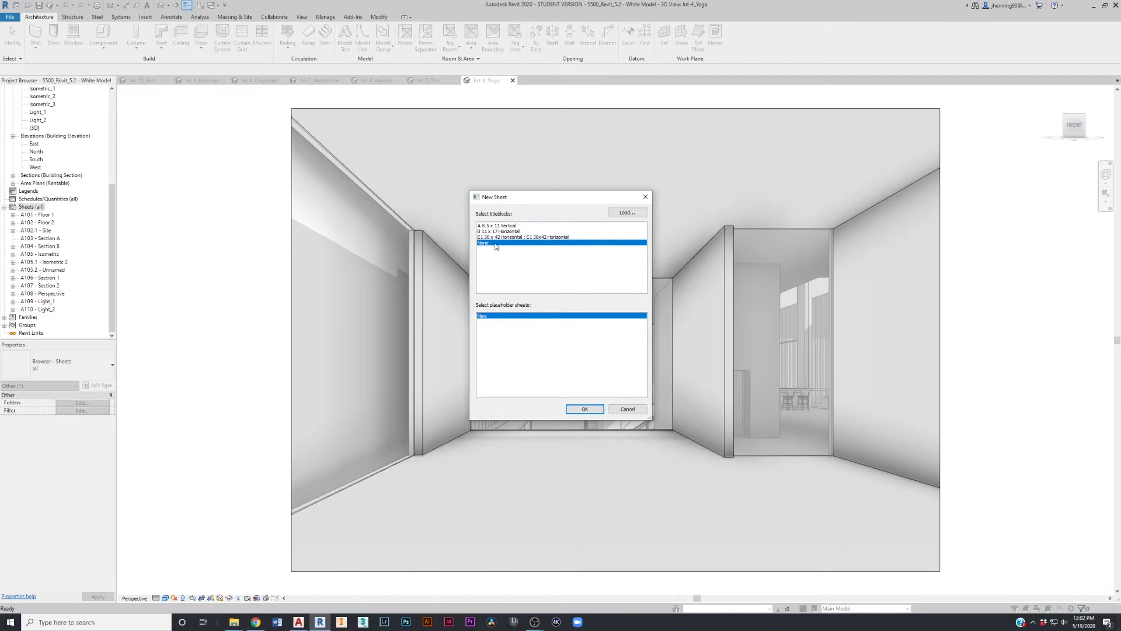
left_click(586, 409)
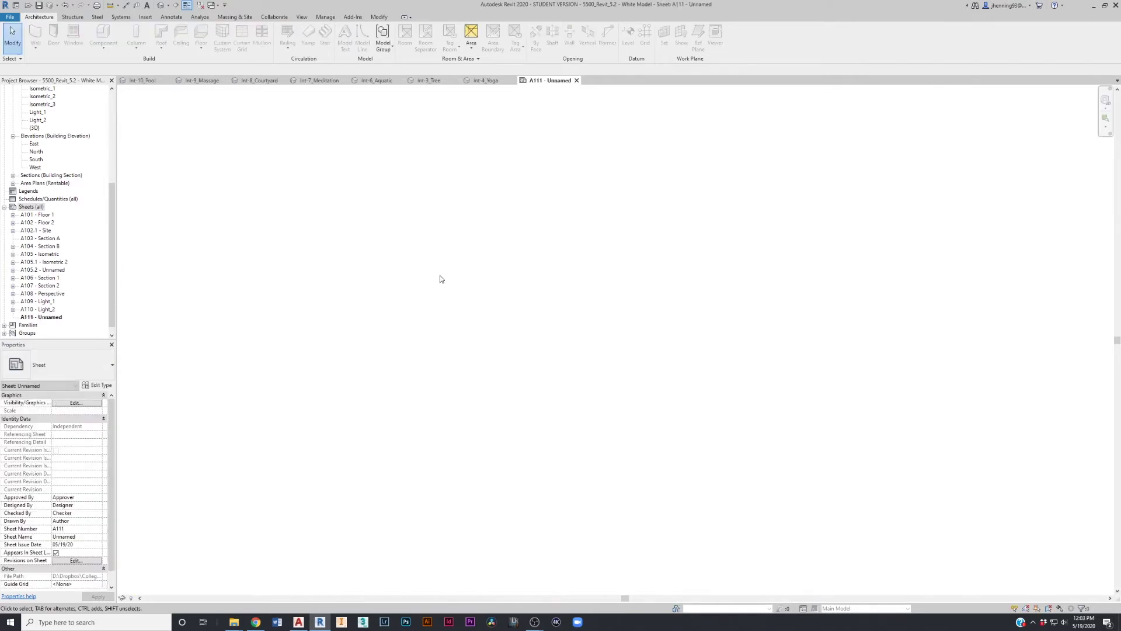
- Rename sheet A111 to '3D to 2D Export' and select the Int-4_Yoga view
right_click(56, 321)
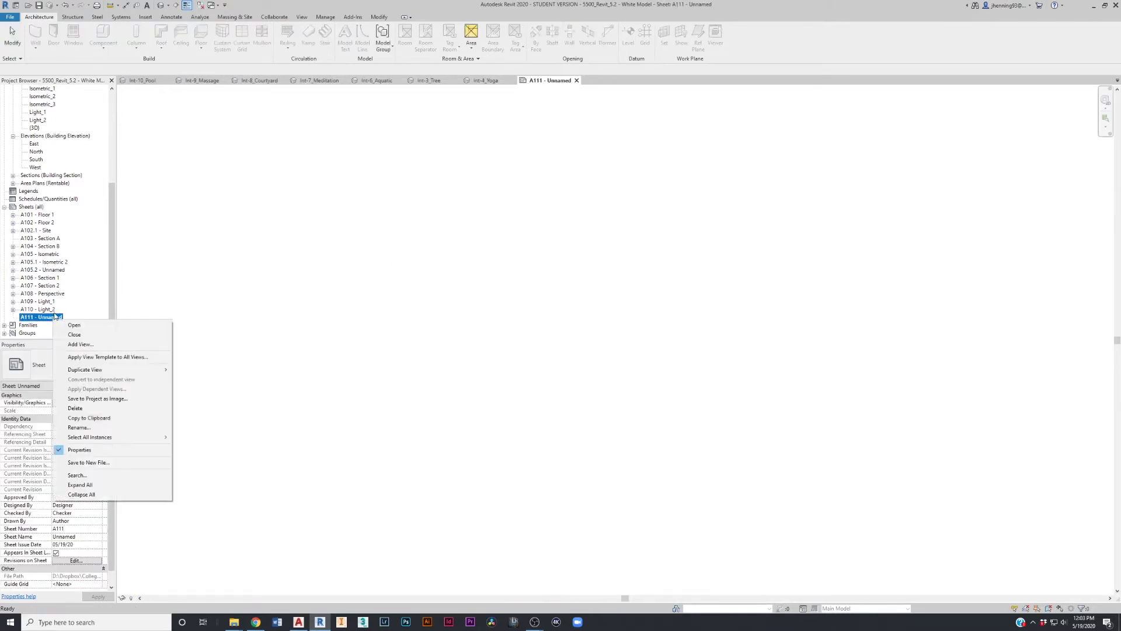
left_click(79, 427)
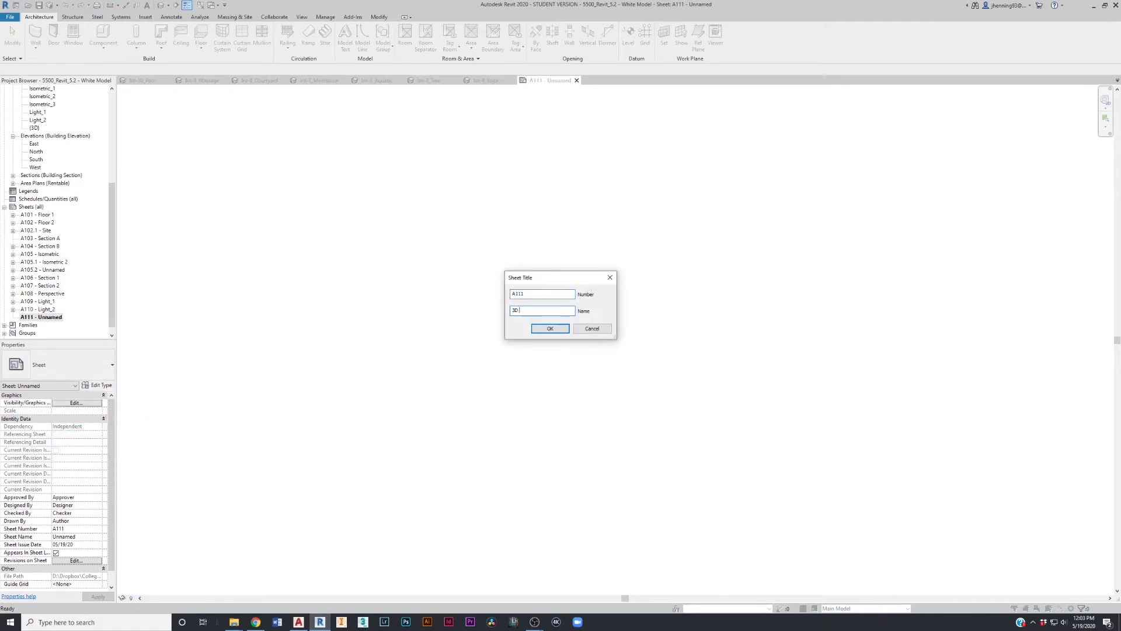
type("3D to 2D Export")
key("Return")
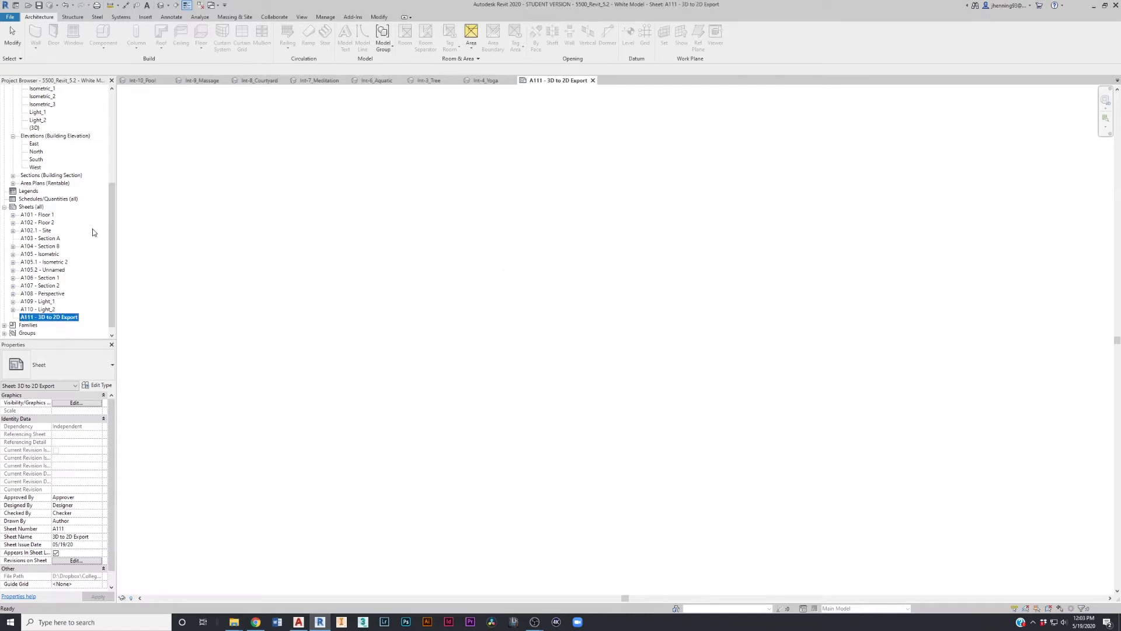
scroll(69, 202, "up", 3)
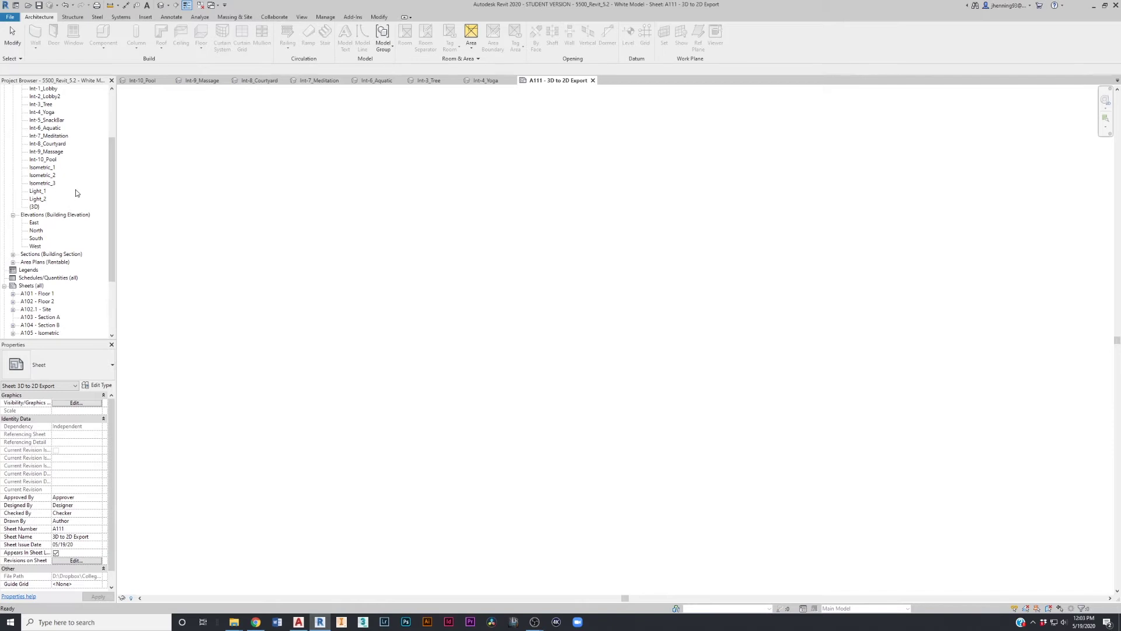
scroll(73, 190, "up", 2)
left_click(36, 152)
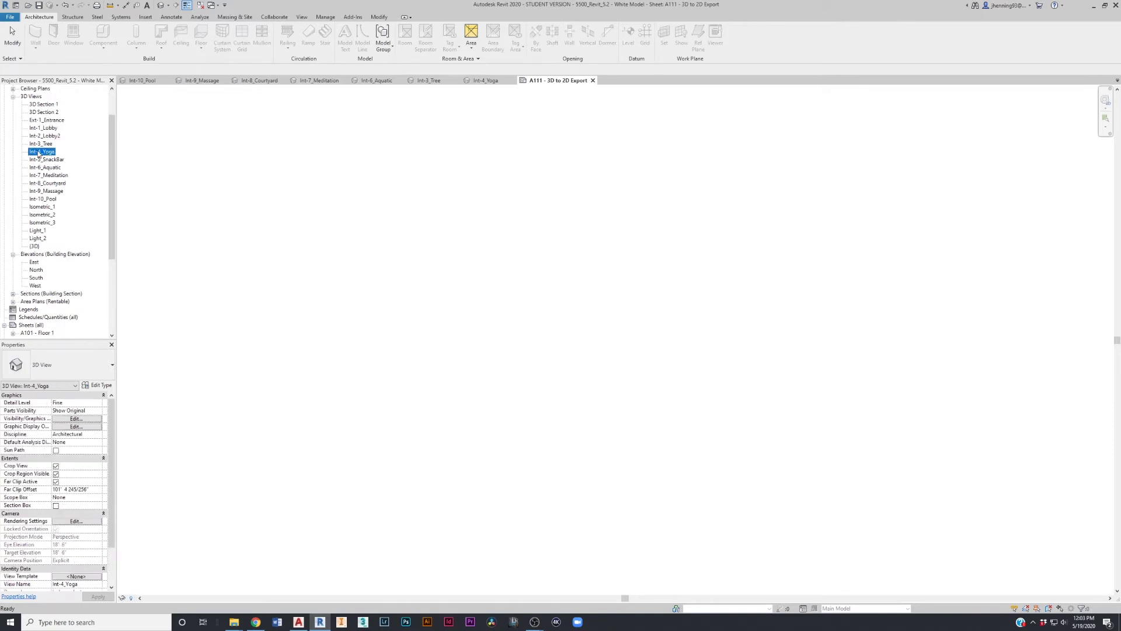
- Place the Int-4_Yoga viewport near the centre of sheet A111 and zoom to fit the sheet
left_click_drag(537, 278, 553, 286)
left_click(553, 285)
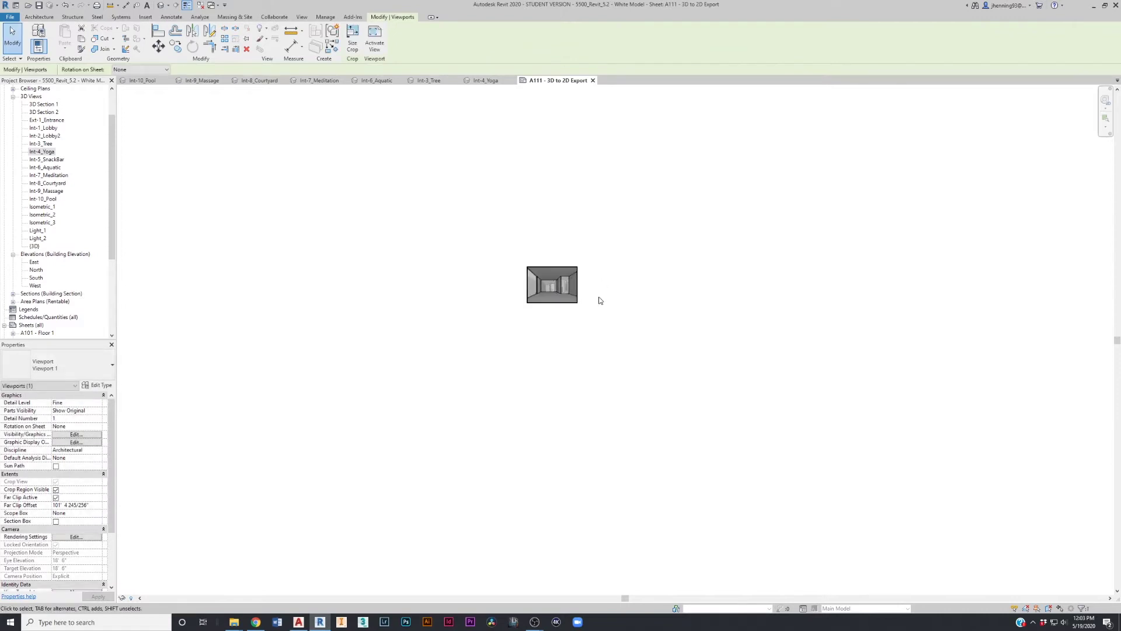
left_click(536, 238)
key("z")
key("f")
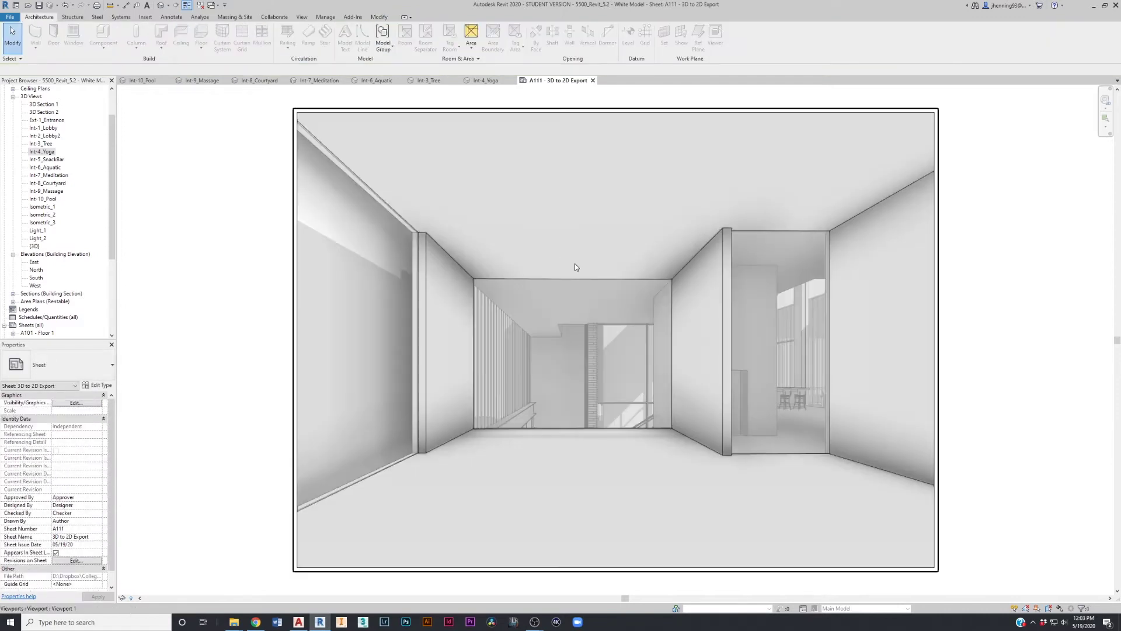
left_click_drag(110, 233, 111, 305)
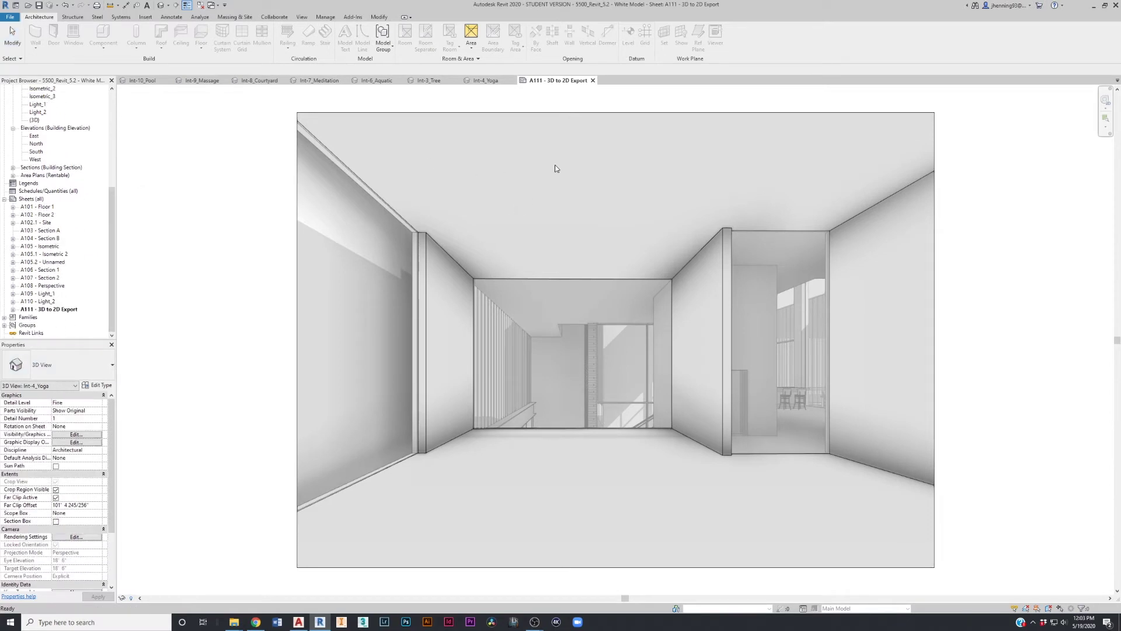
left_click(55, 310)
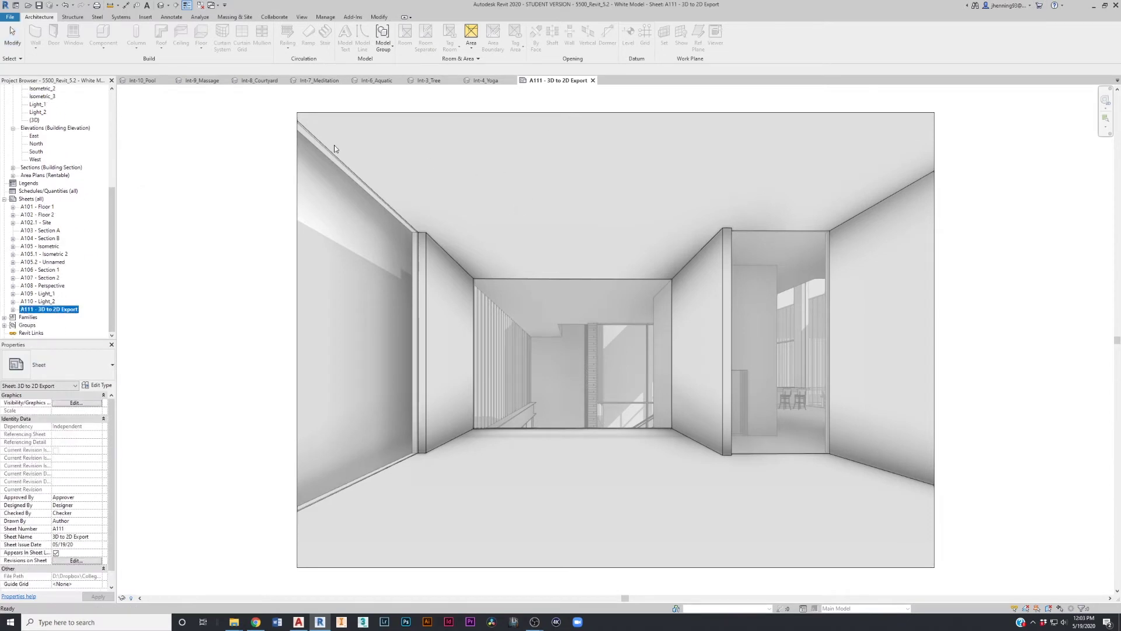
left_click(261, 142)
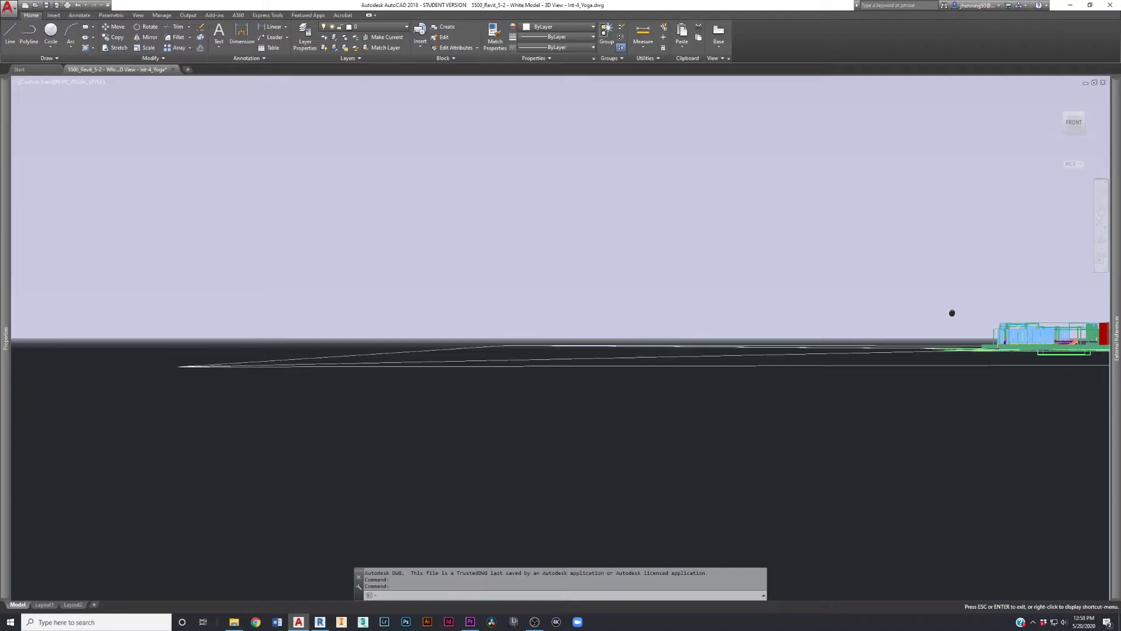
middle_click_drag(951, 313, 598, 313, "shift")
scroll(614, 327, "up", 3)
middle_click_drag(838, 258, 778, 330)
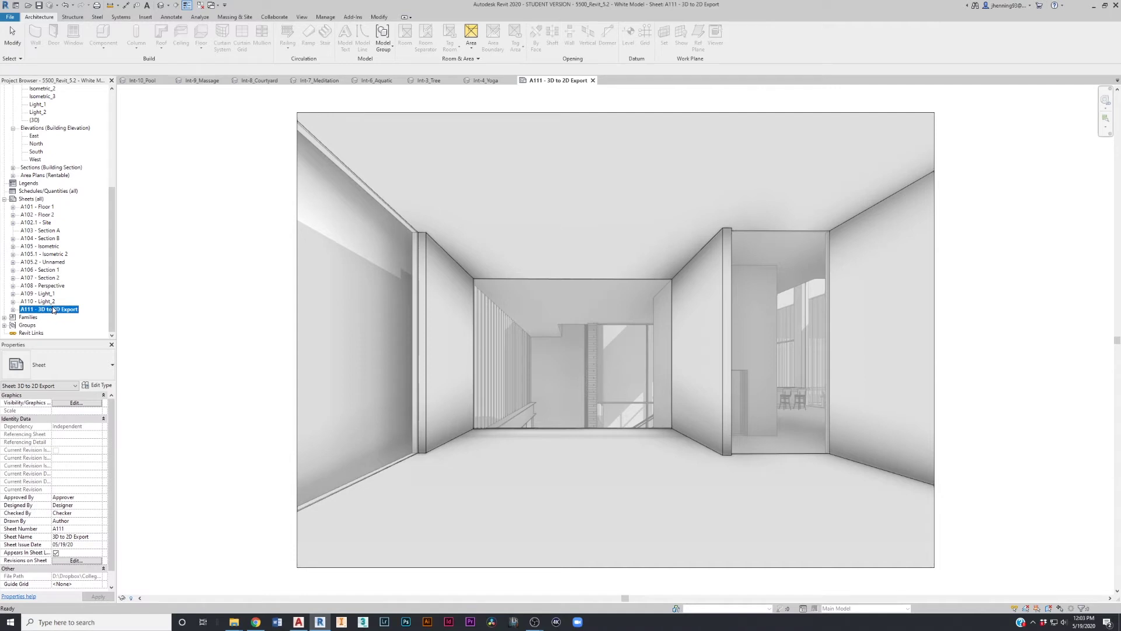
- Export the sheet as DWG into the Revit 2D Linework folder on Dropbox (D:)
left_click(8, 18)
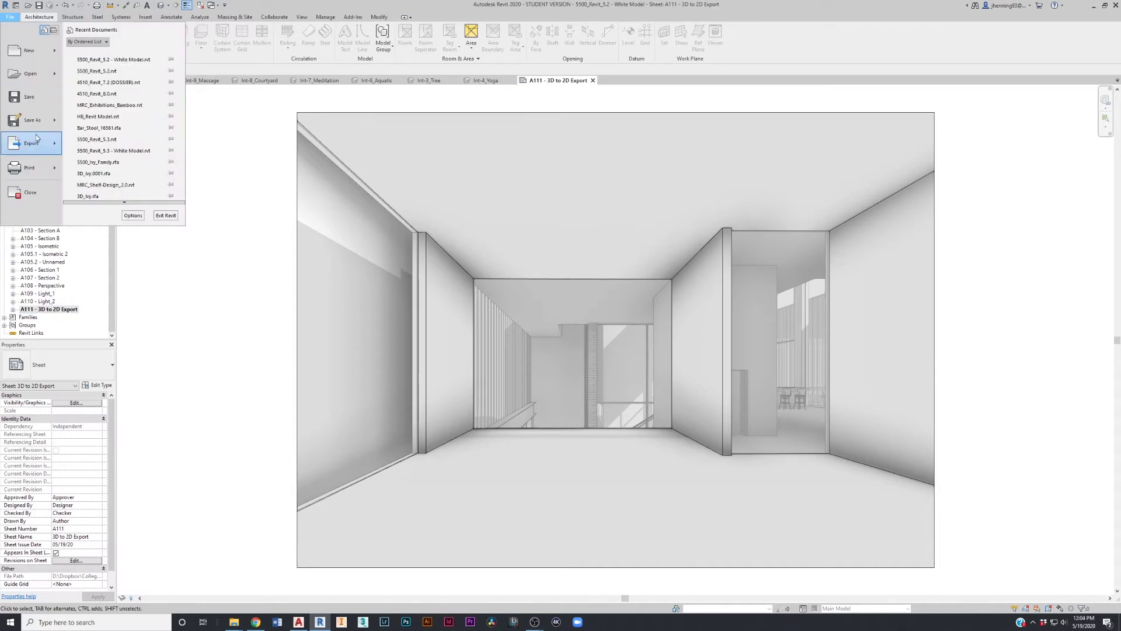
mouse_move(37, 141)
mouse_move(128, 54)
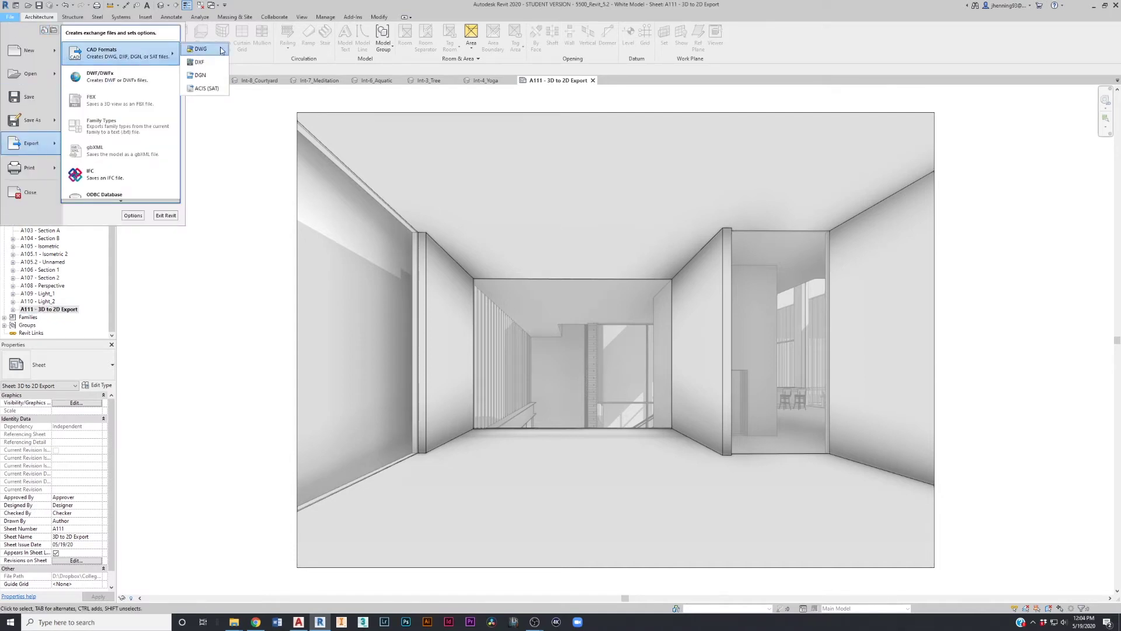
left_click(200, 51)
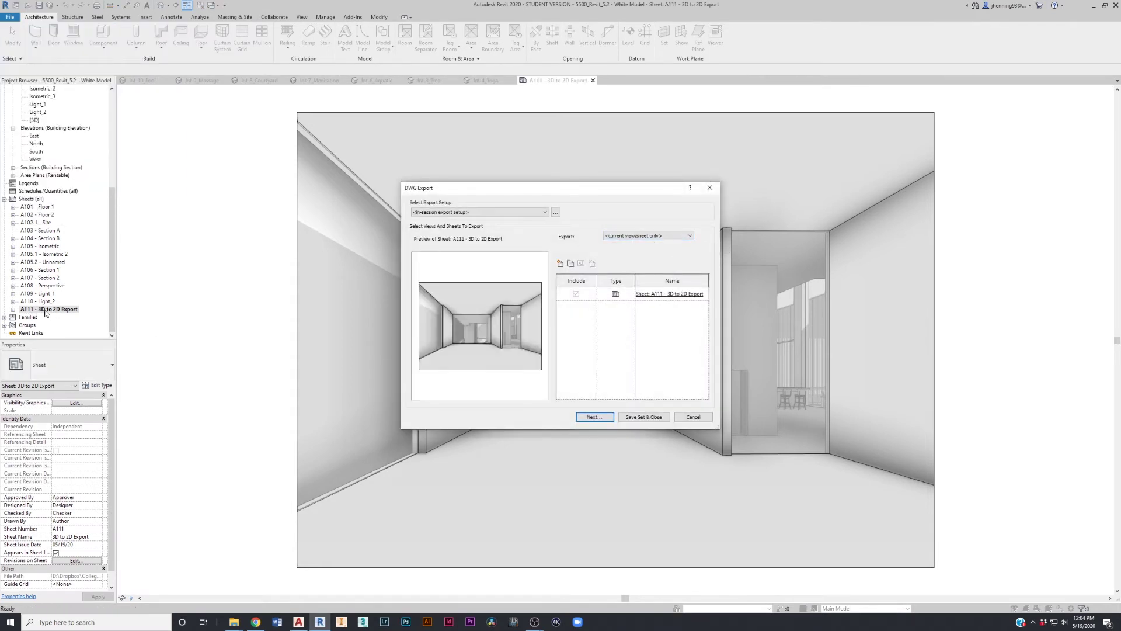
left_click(590, 418)
left_click(501, 208)
left_click(489, 237)
double_click(514, 252)
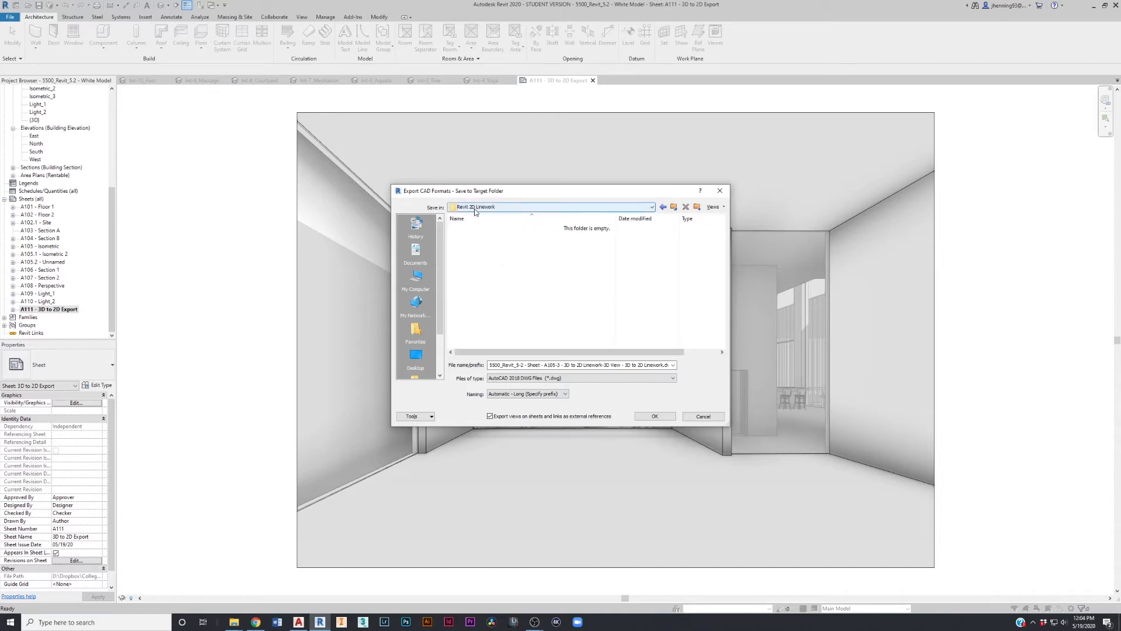
left_click(653, 418)
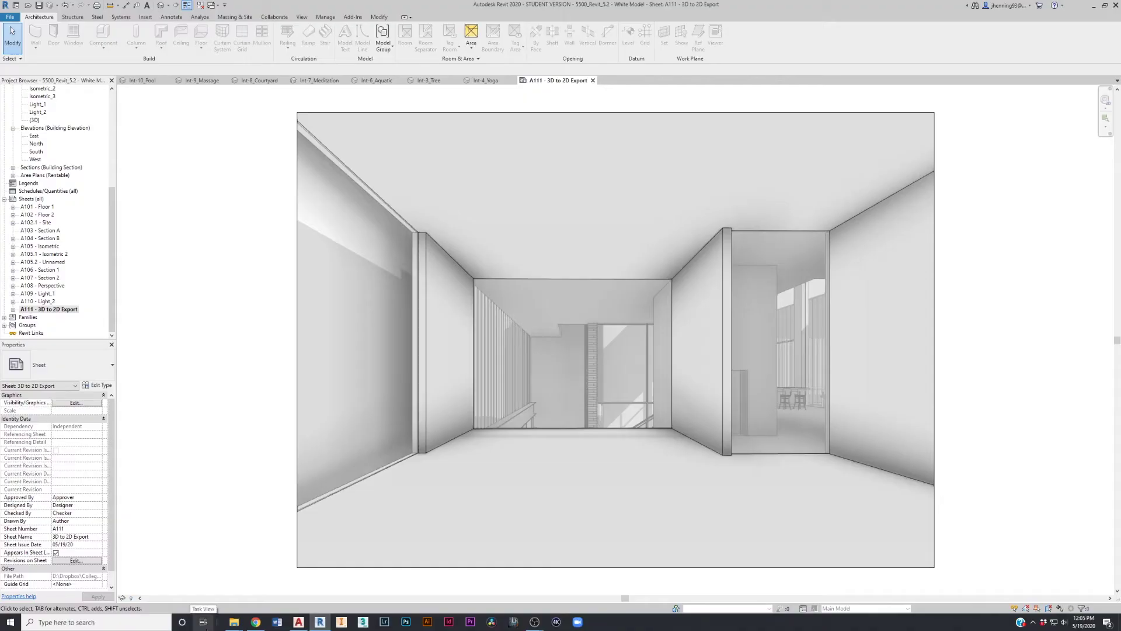
- Bring up the Revit 2D Linework folder in File Explorer and select the Int-4_Yoga DWG
mouse_move(234, 622)
left_click(197, 583)
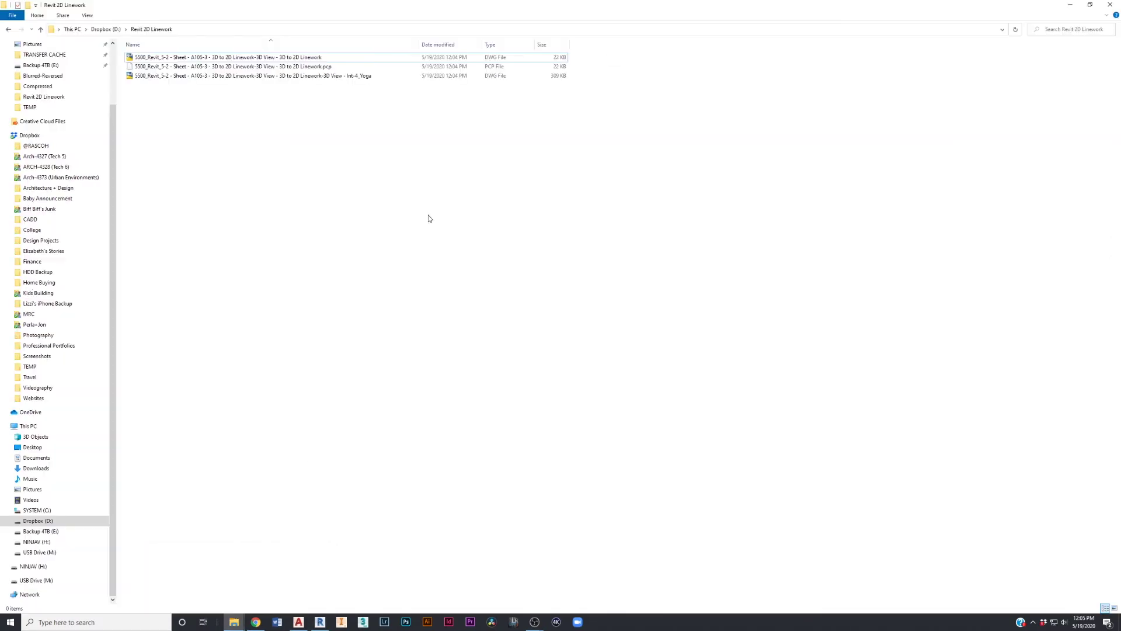
left_click(268, 75)
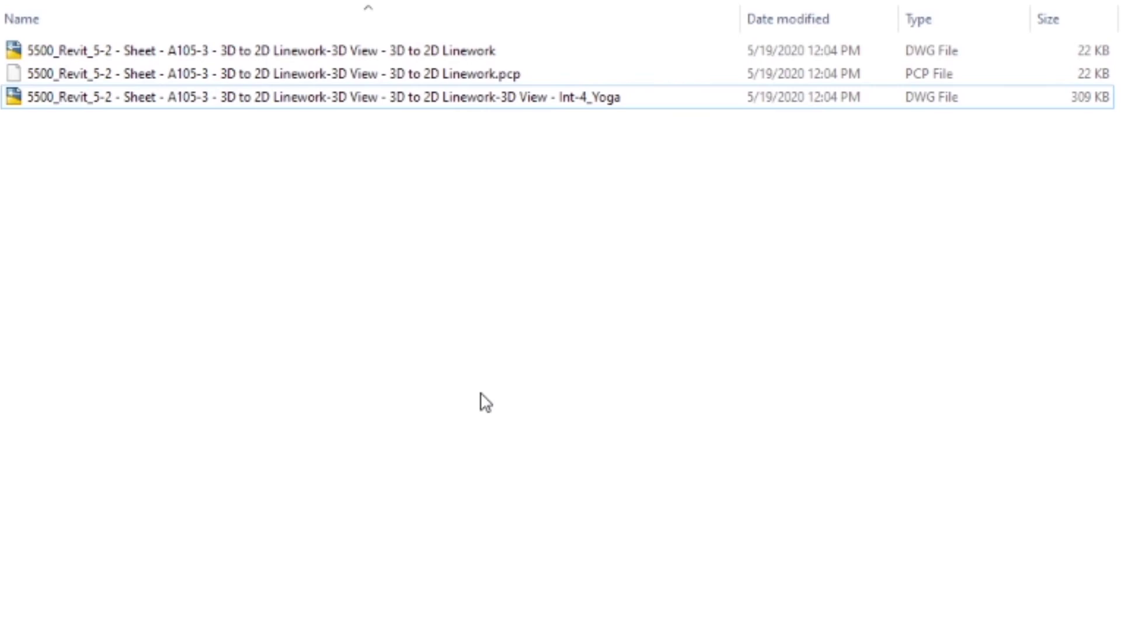
- Attempt to place the 3D to 2D Linework DWG in Illustrator and dismiss the cannot-be-placed error
mouse_move(425, 624)
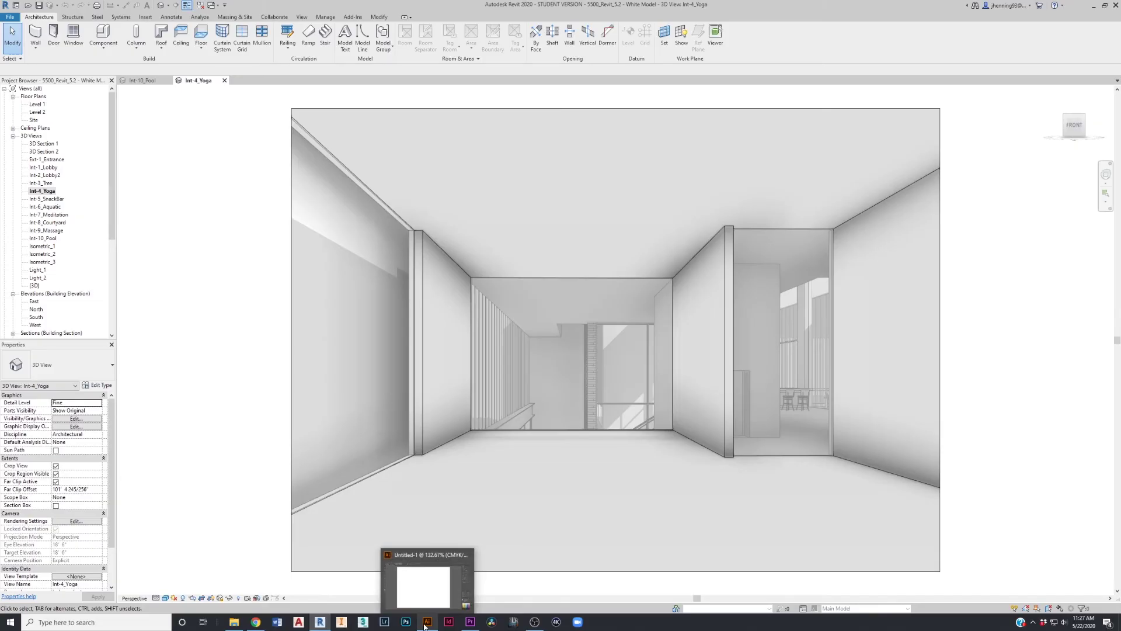
left_click(421, 583)
left_click(42, 6)
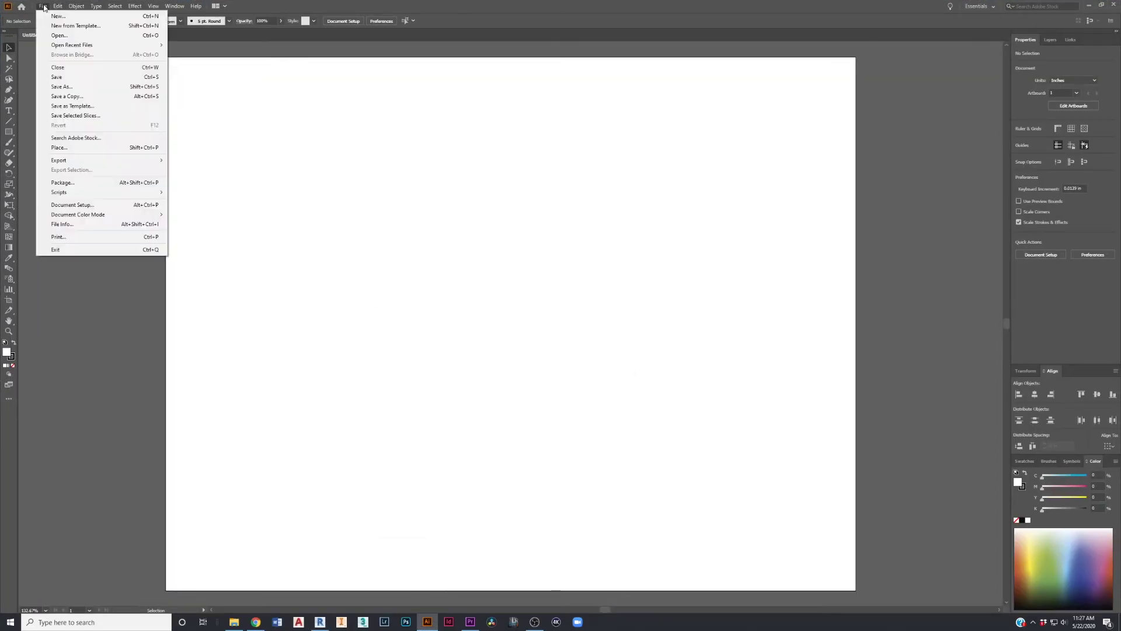
left_click(102, 150)
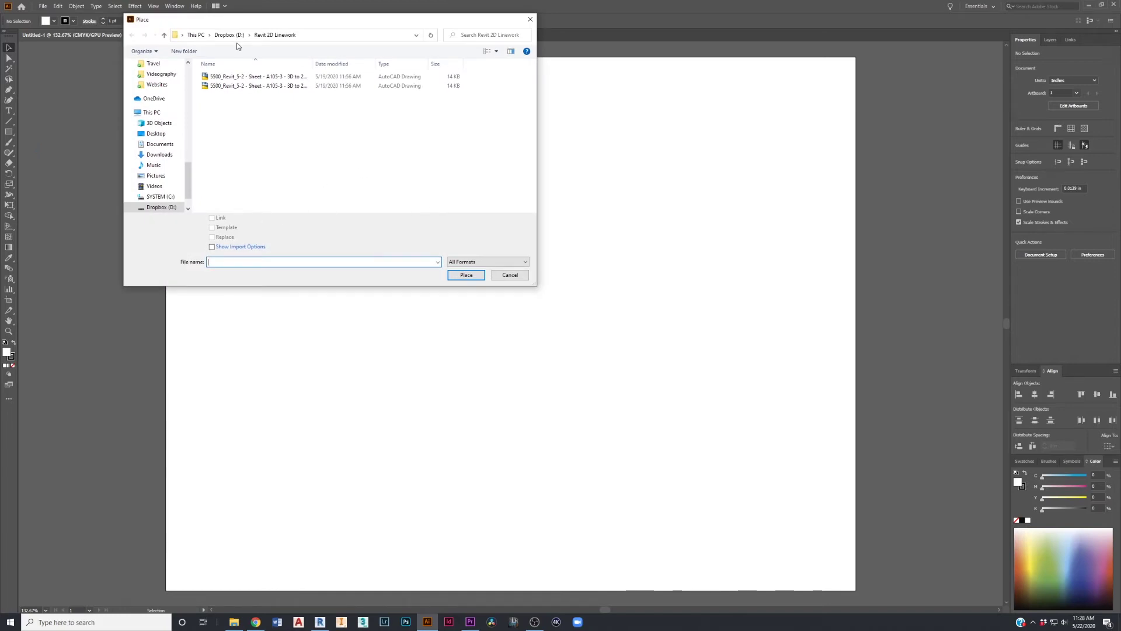
left_click(266, 86)
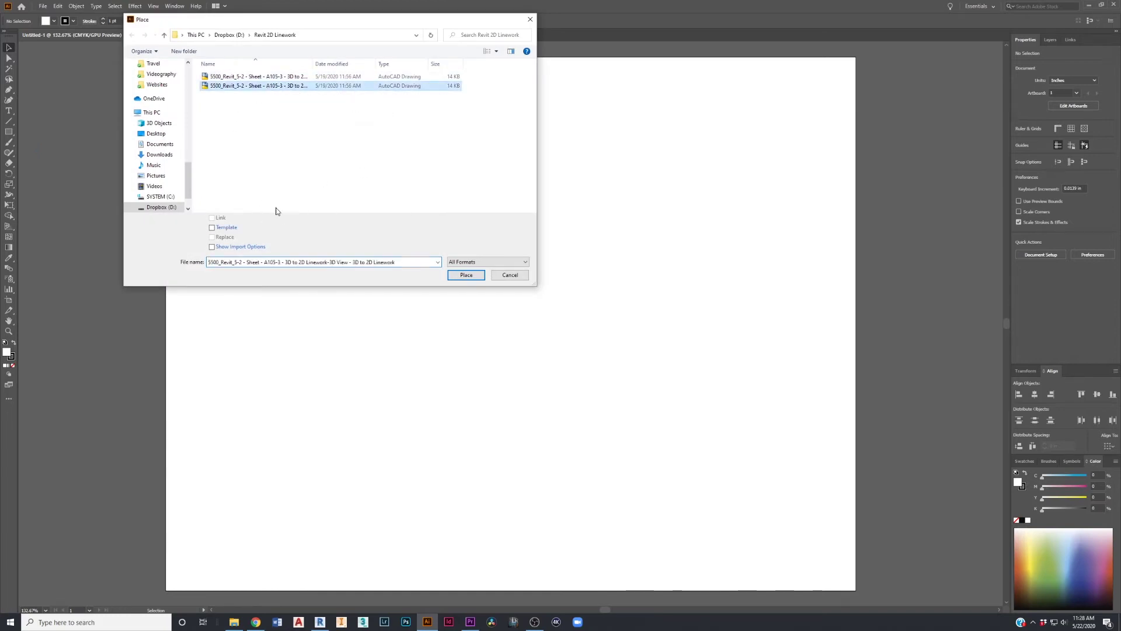
left_click(482, 275)
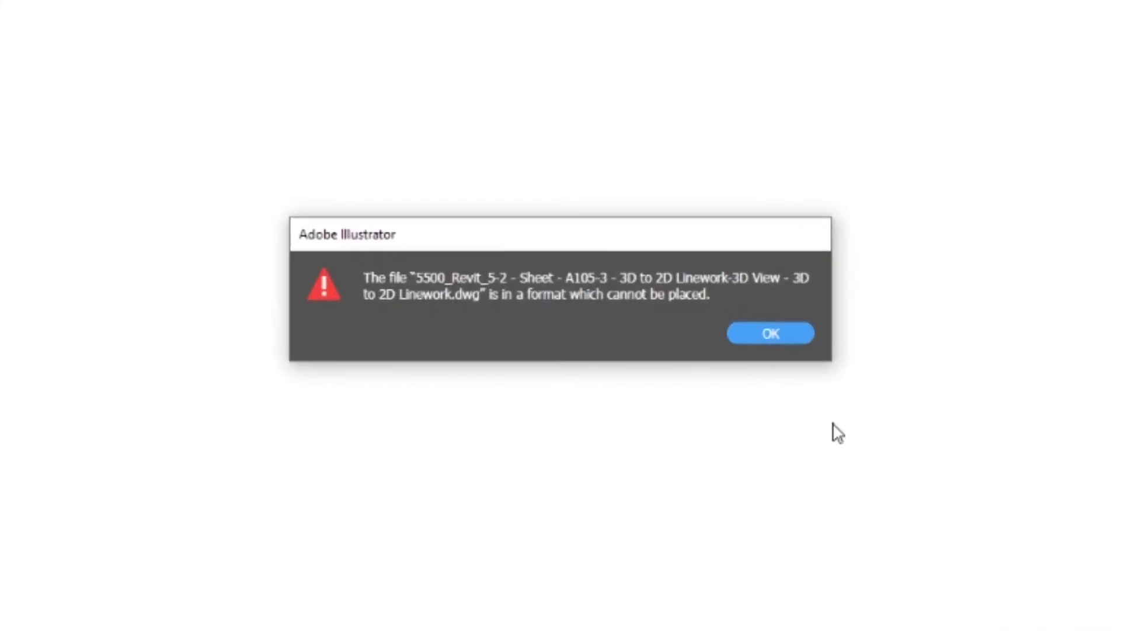
left_click(788, 335)
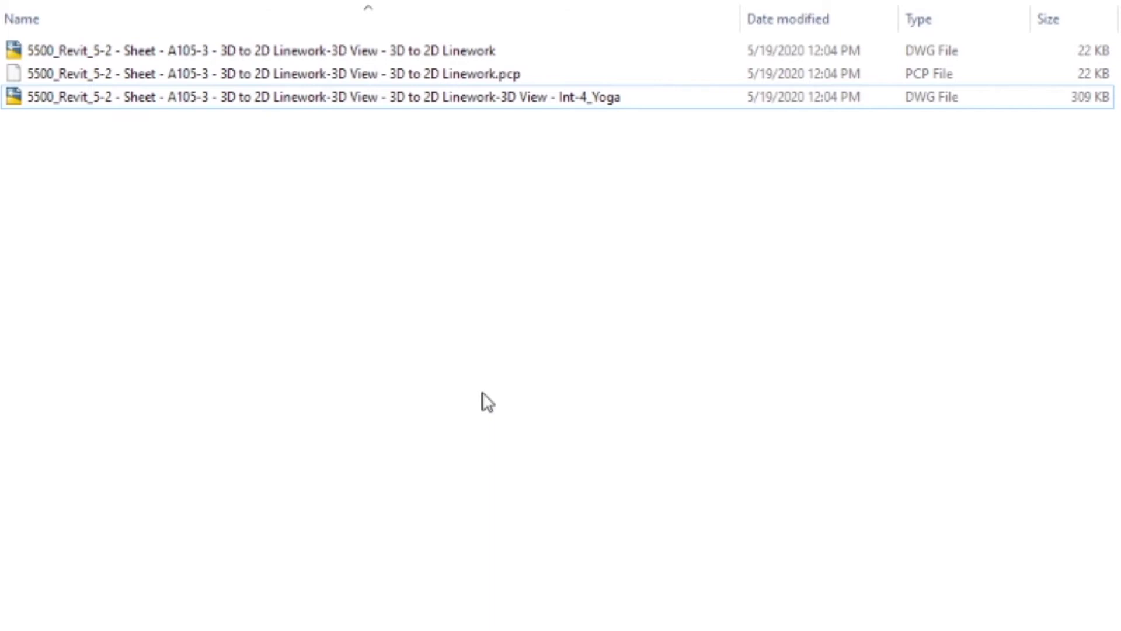
- Open the Int-4_Yoga DWG in AutoCAD, select the corner wall lines, and orbit to inspect
double_click(167, 100)
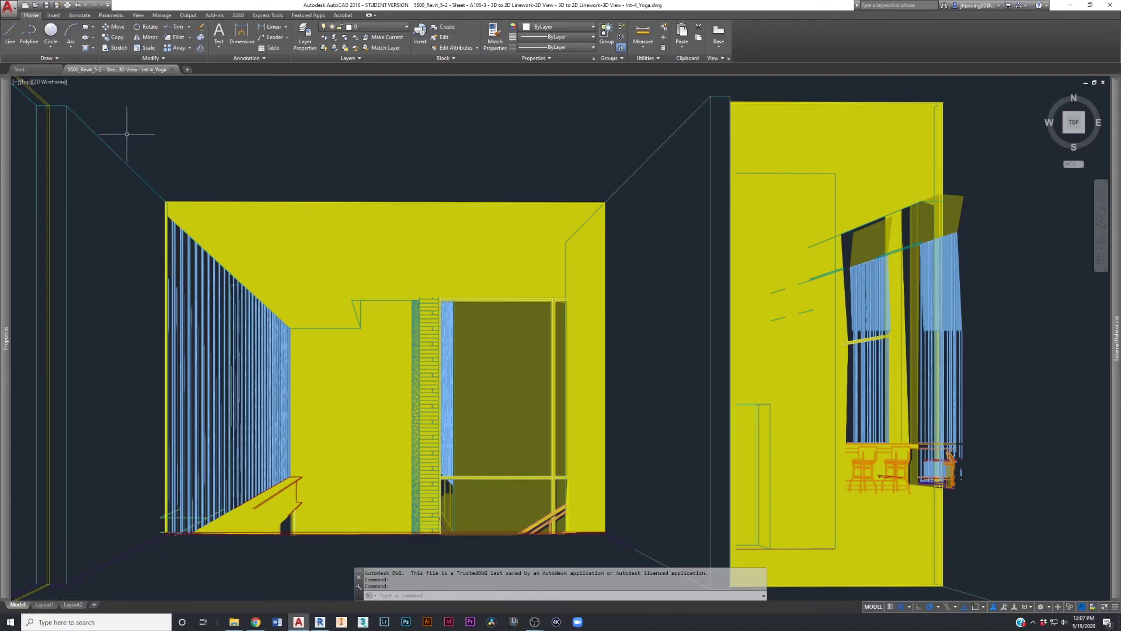
left_click(716, 99)
mouse_move(2, 266)
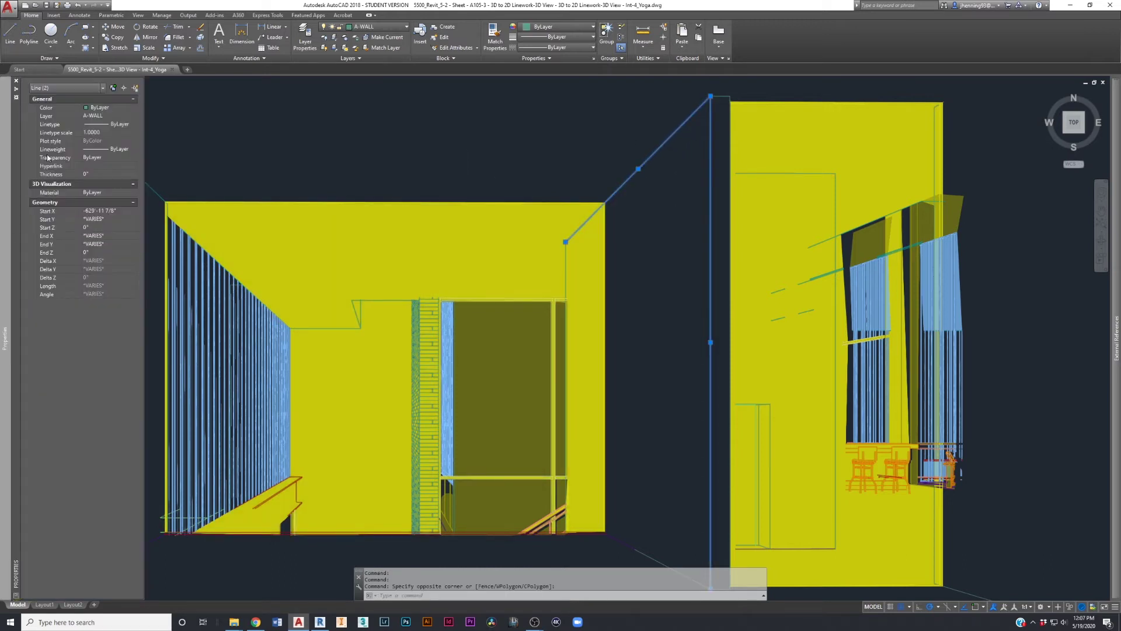
key("Escape")
key("Escape")
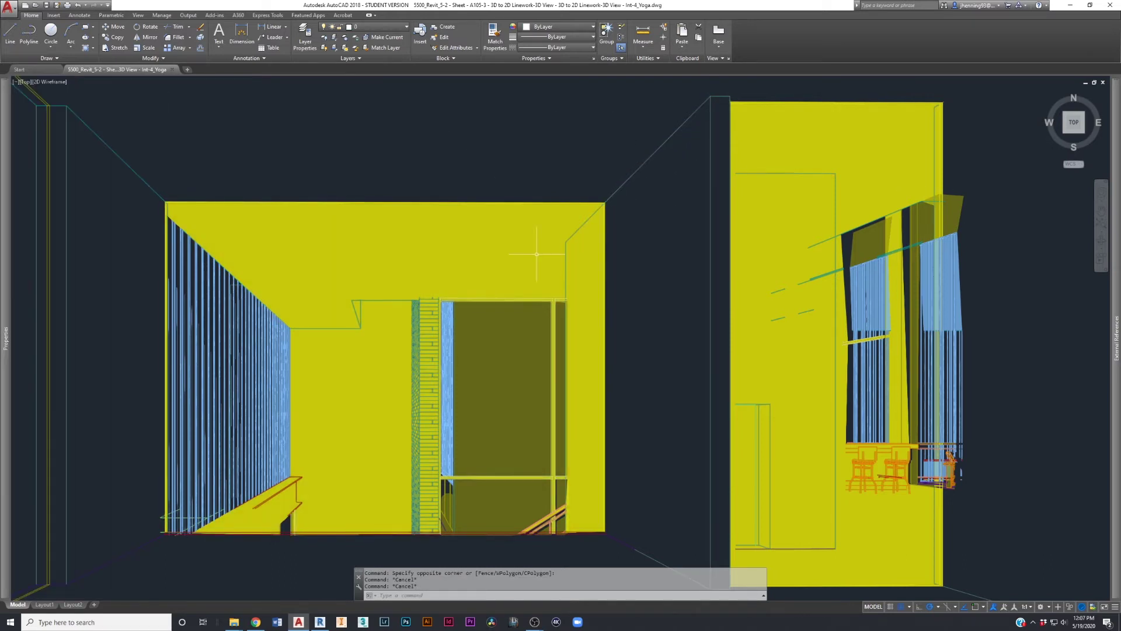
middle_click_drag(538, 251, 501, 248, "shift")
left_click(1074, 120)
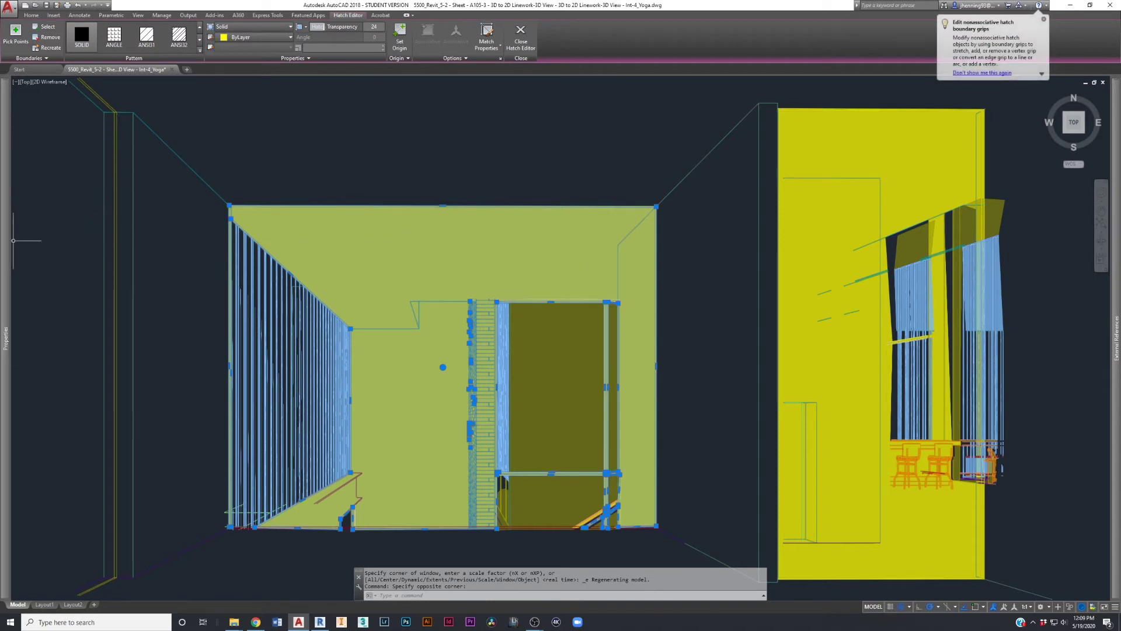
- Try the ANGLE pattern on the solid hatch fill, then run PR for properties
mouse_move(10, 245)
left_click(128, 49)
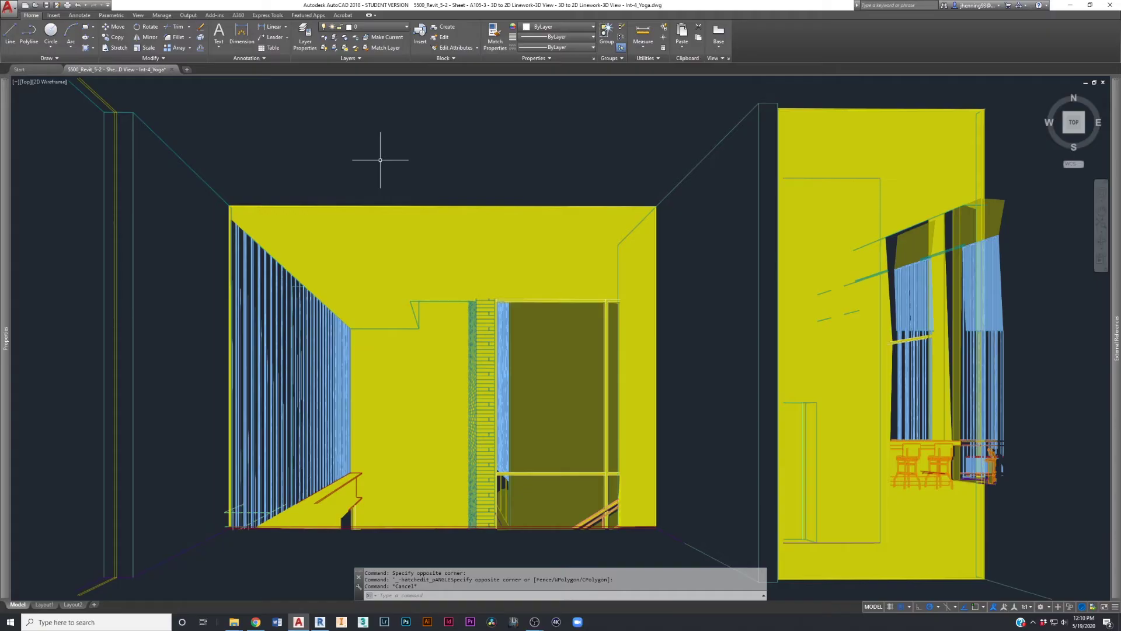
type("pro")
key("Return")
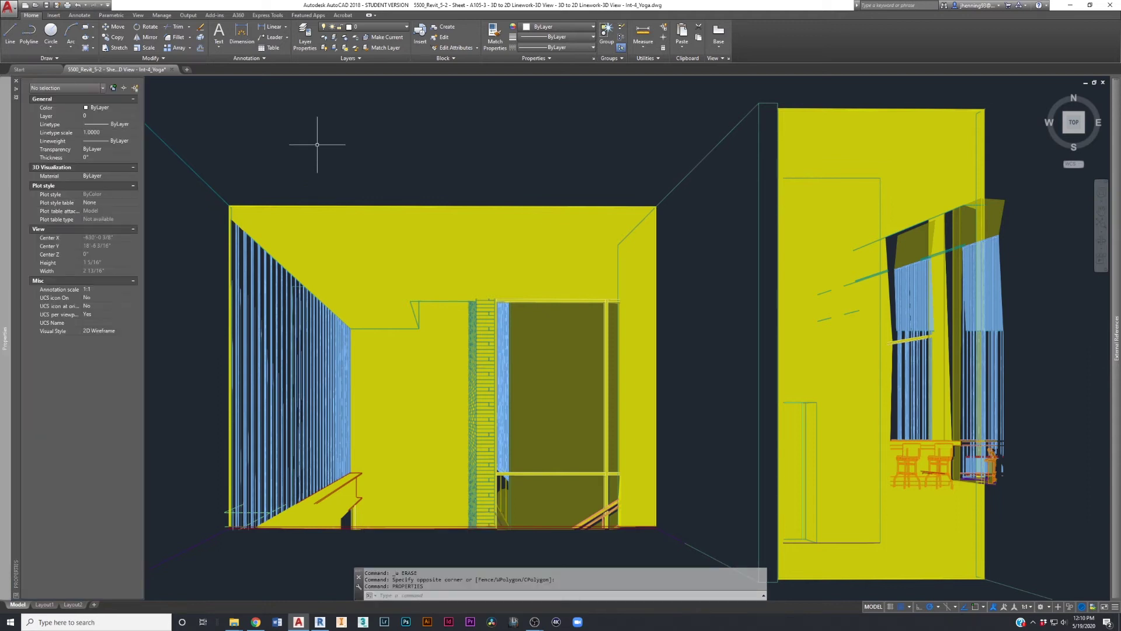
- Quick Select all 127 Hatch objects in the drawing and delete them
left_click(136, 88)
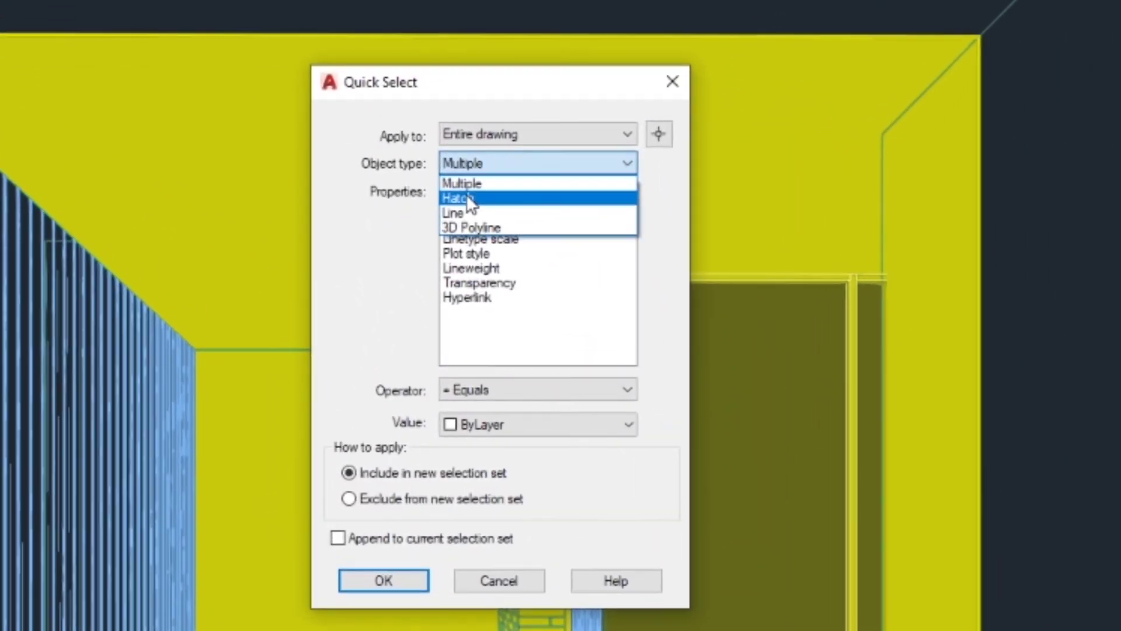
left_click(467, 199)
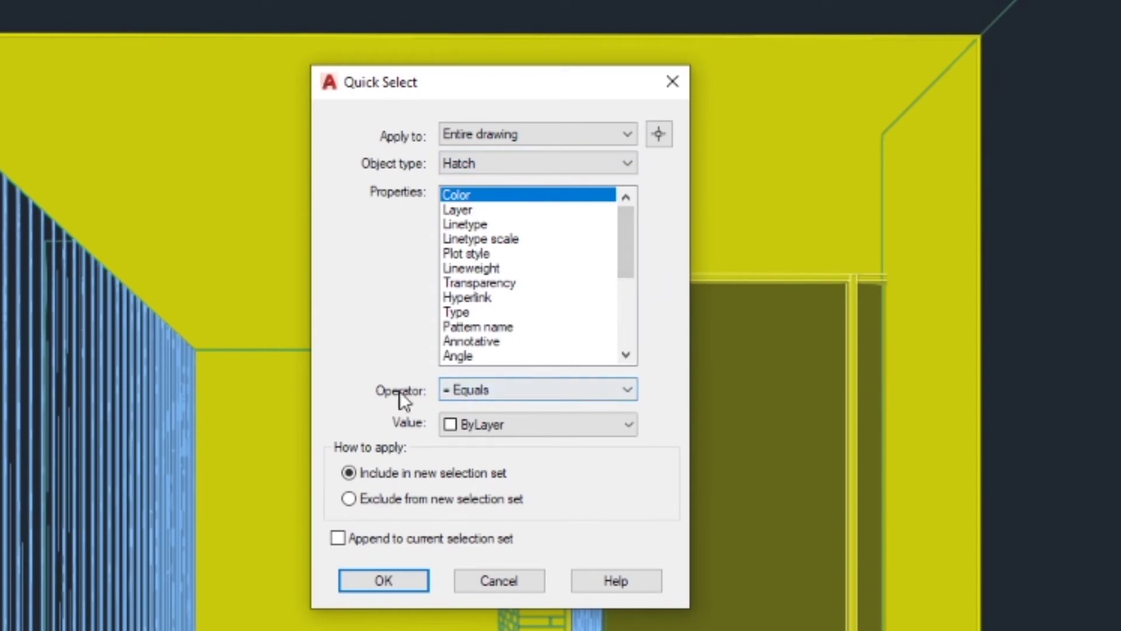
left_click(462, 468)
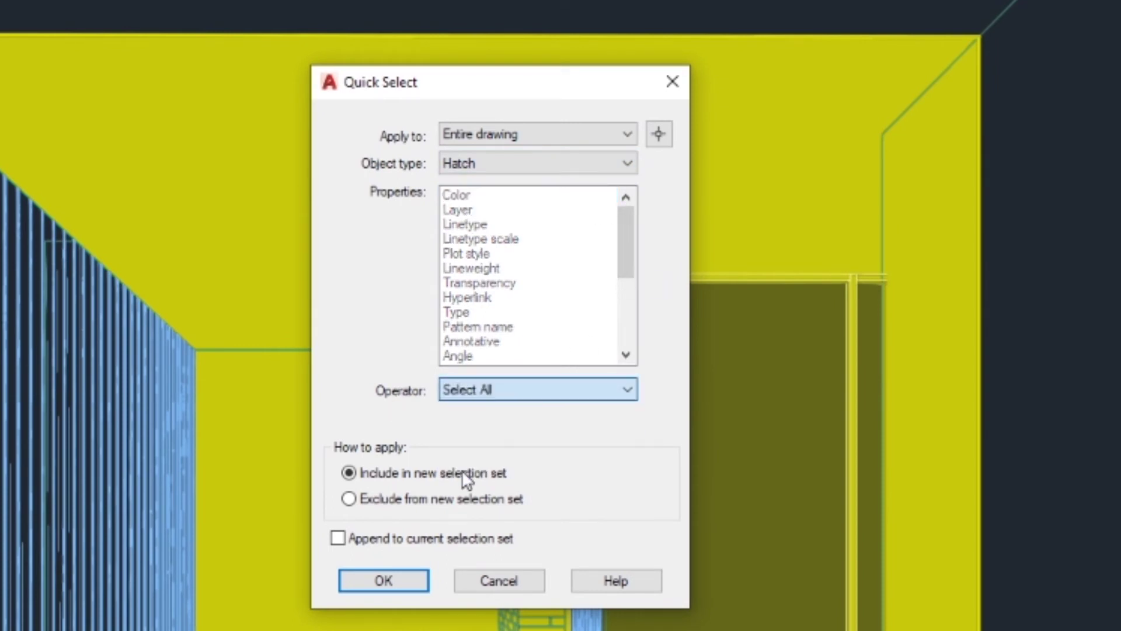
left_click(384, 581)
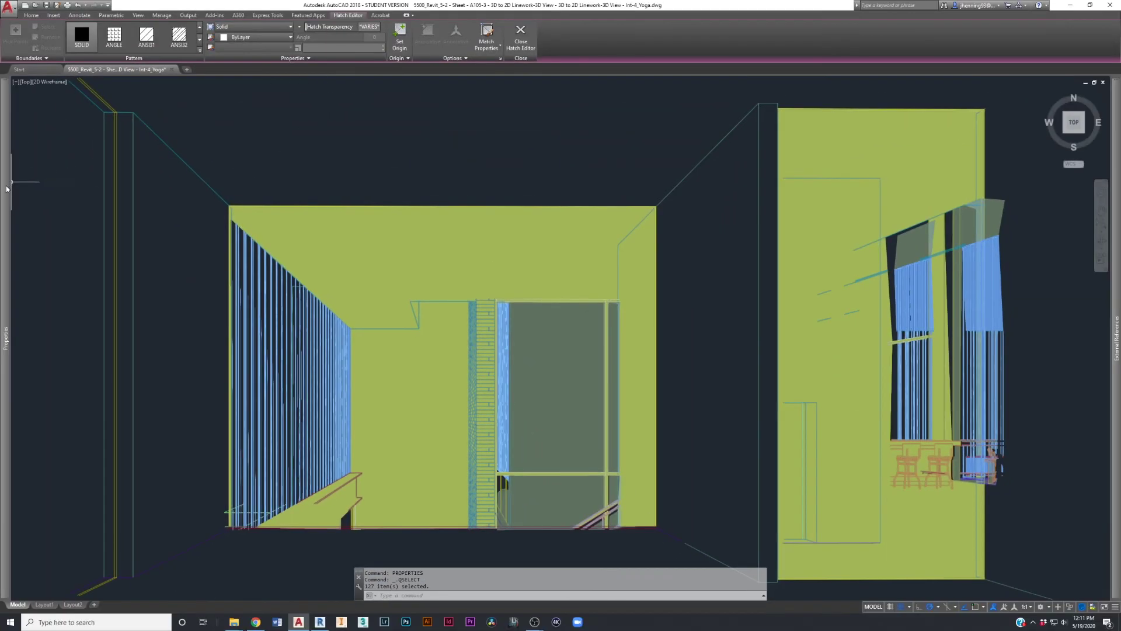
mouse_move(6, 199)
key("Delete")
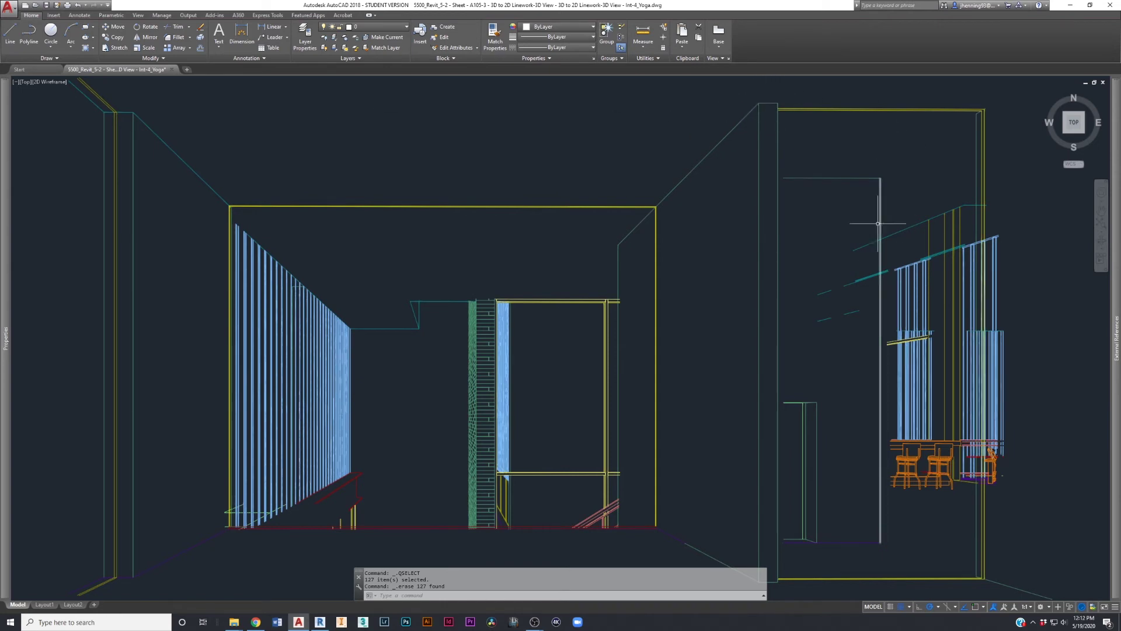
- Start a window selection over the right-hand objects in the drawing
left_click(773, 95)
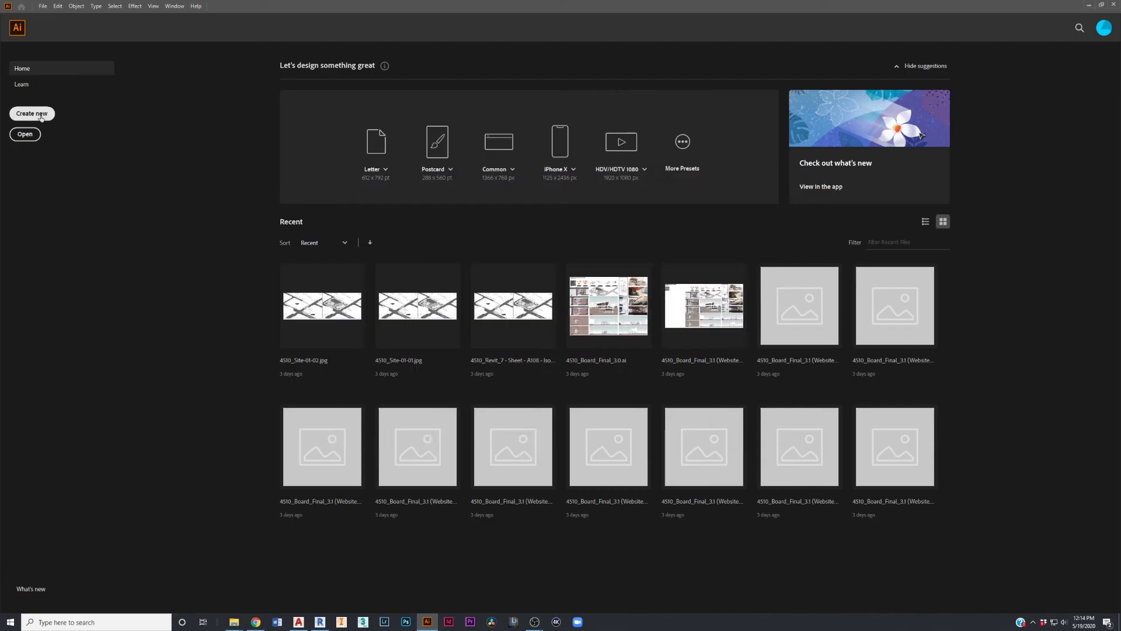
- Create an 11 × 8.5 in Illustrator document, then select all the AutoCAD linework
left_click(32, 113)
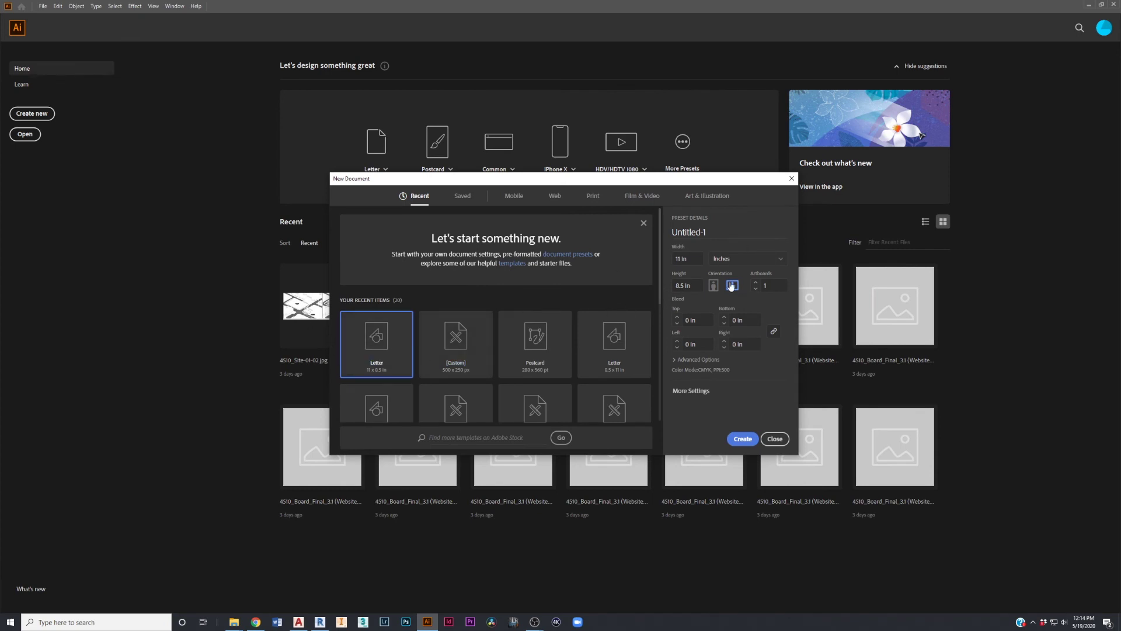
left_click(743, 438)
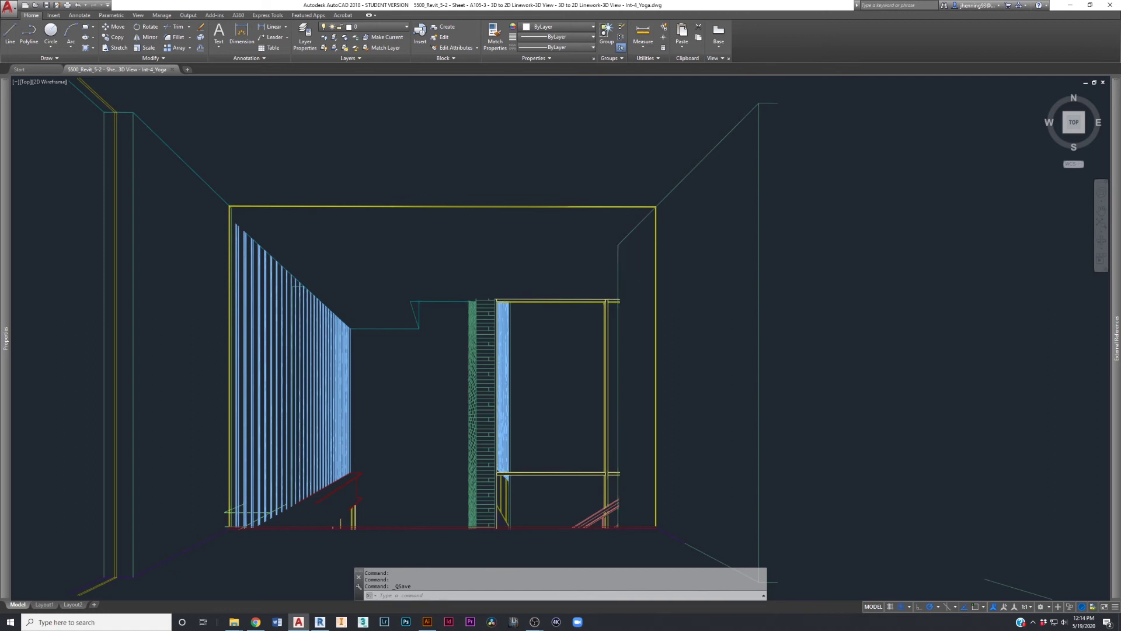
scroll(688, 180, "down", 4)
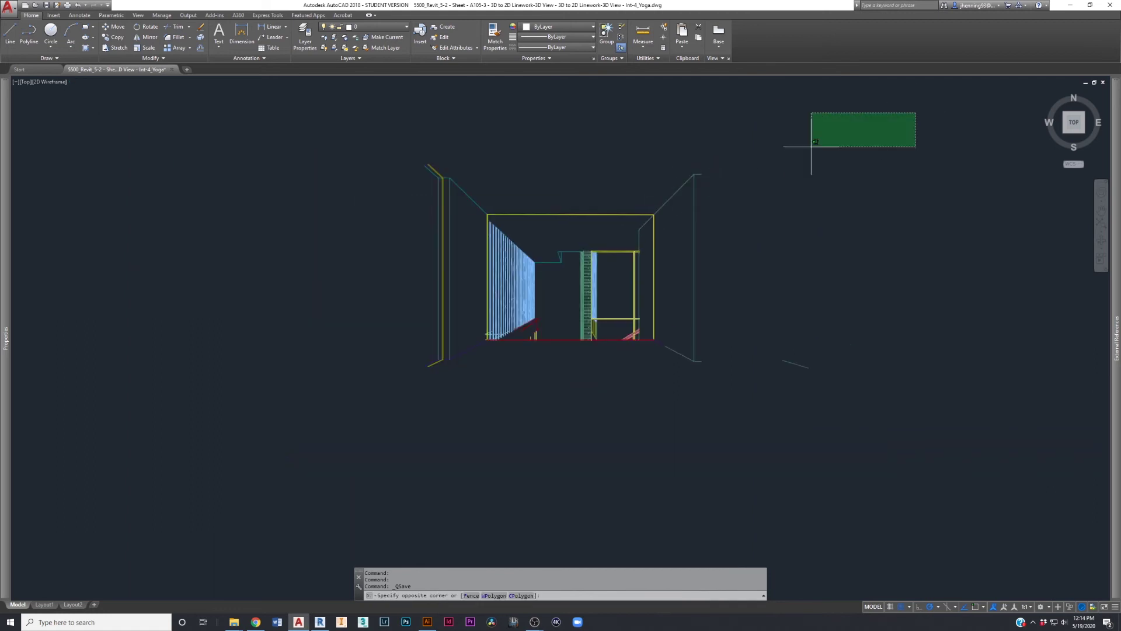
left_click(234, 465)
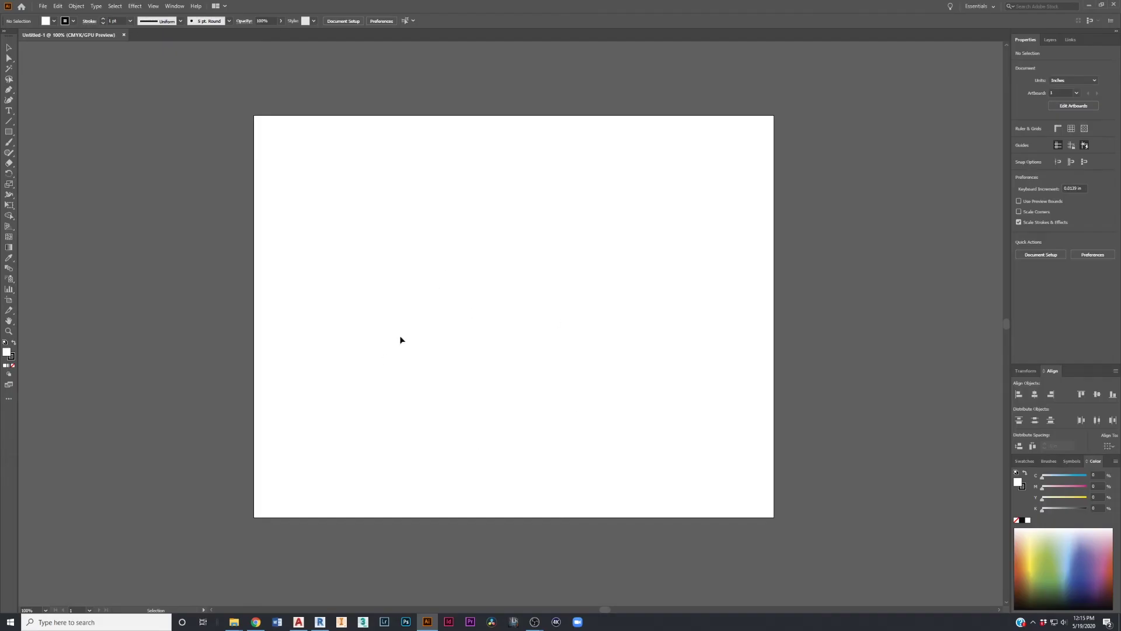
- Paste the AutoCAD linework into Illustrator and scale it proportionally to fill the artboard
key("ctrl+v")
key("v")
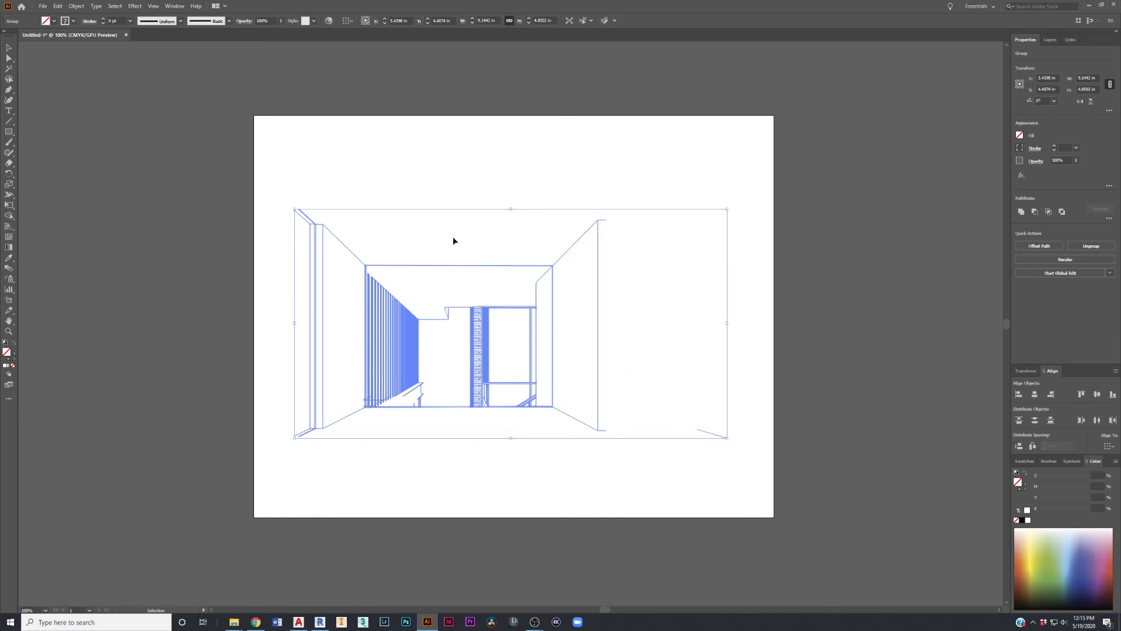
left_click_drag(295, 324, 254, 324, "shift")
left_click_drag(733, 325, 976, 306, "shift")
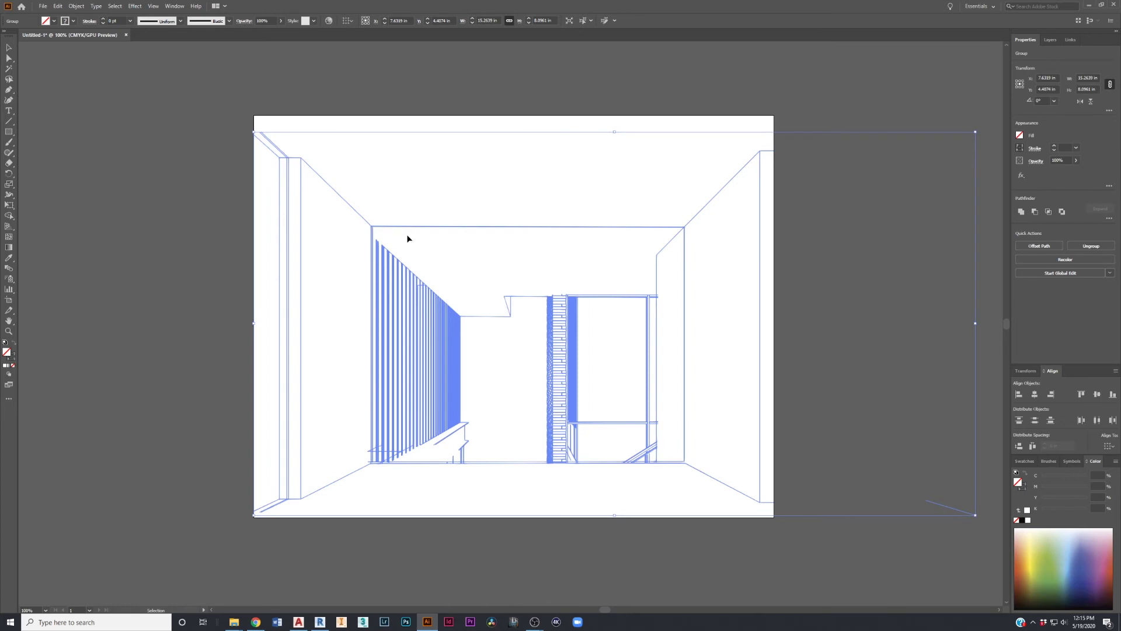
- Ungroup the pasted Int-4_Yoga linework and deselect it to check the line colours
right_click(415, 241)
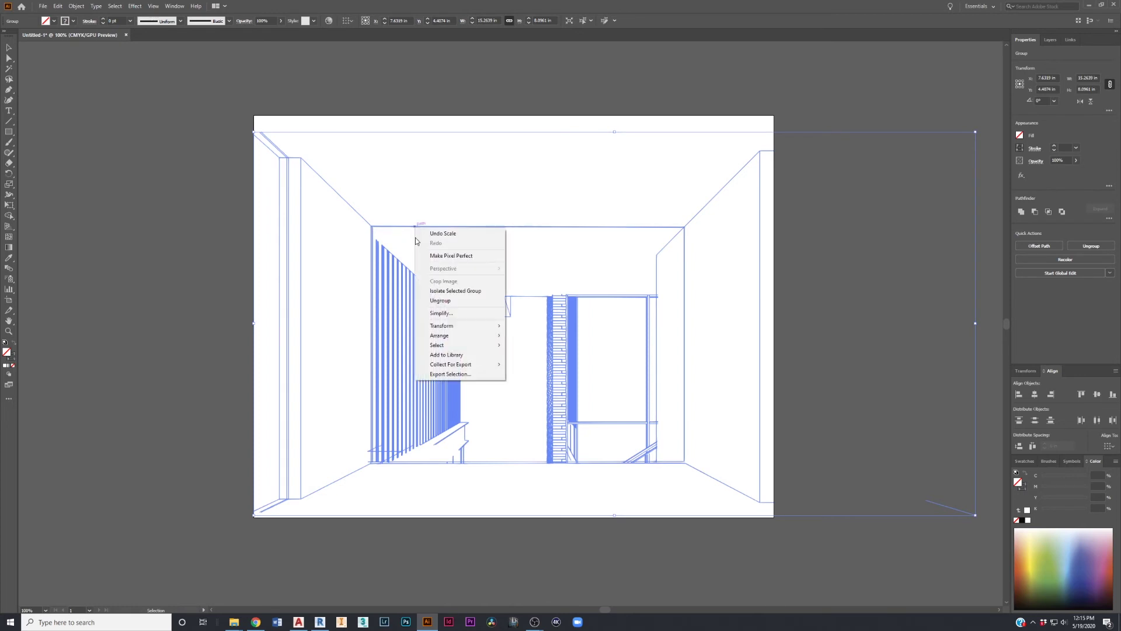
left_click(441, 300)
left_click(427, 125)
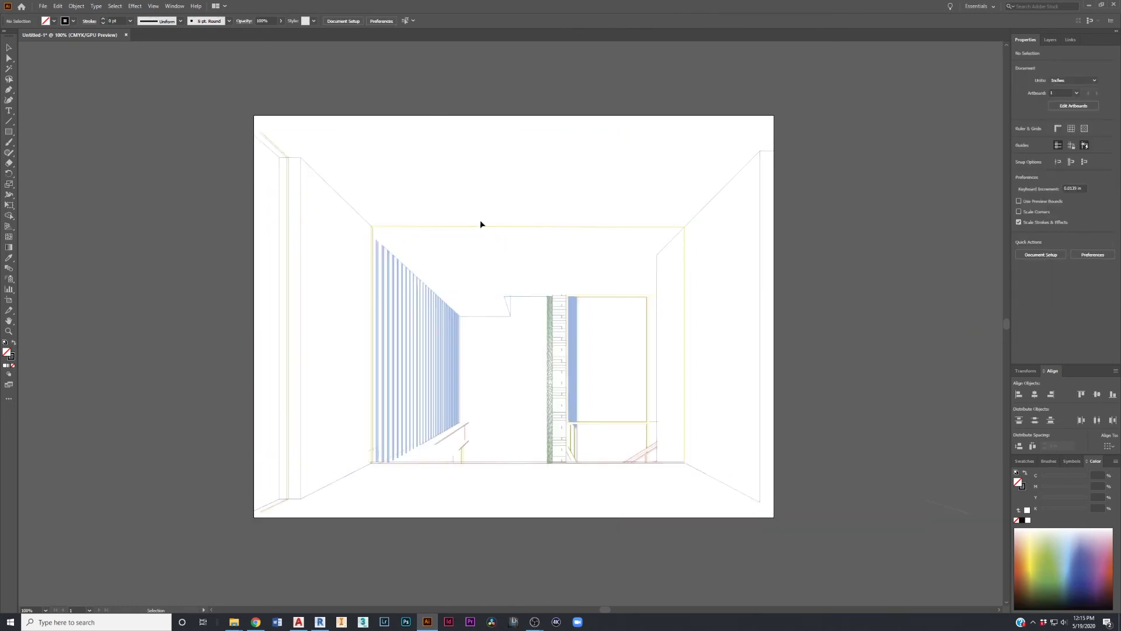